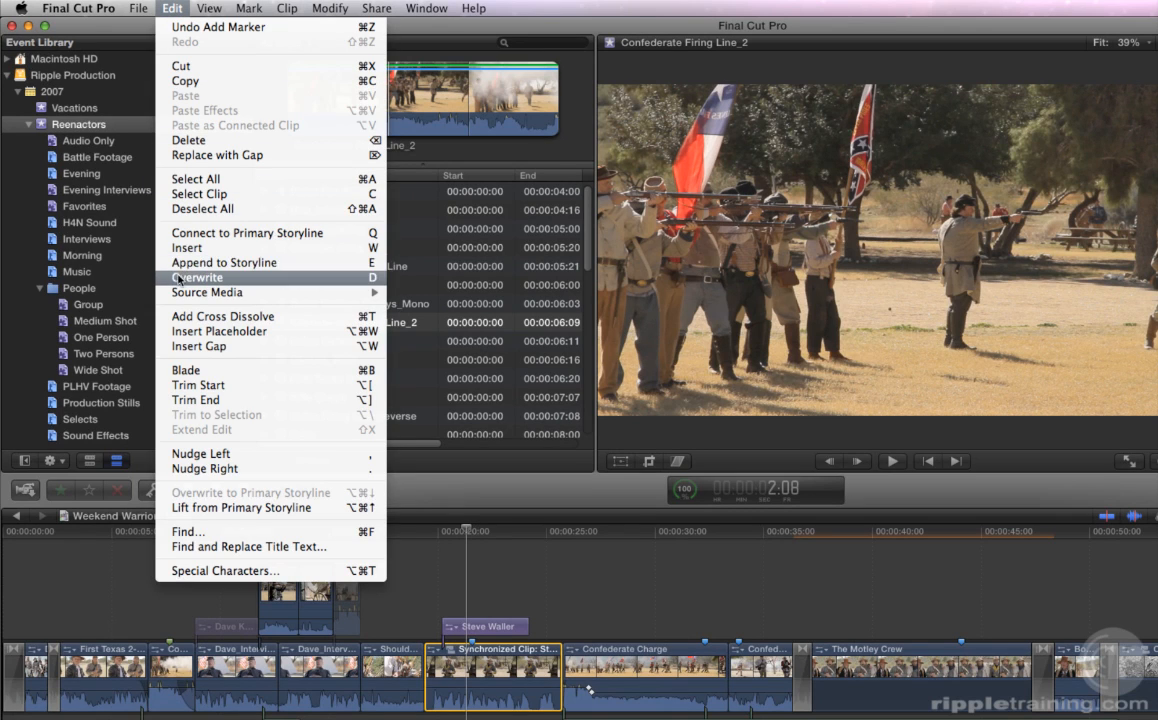
Review the keyboard shortcuts listed beside the File commands
click(137, 234)
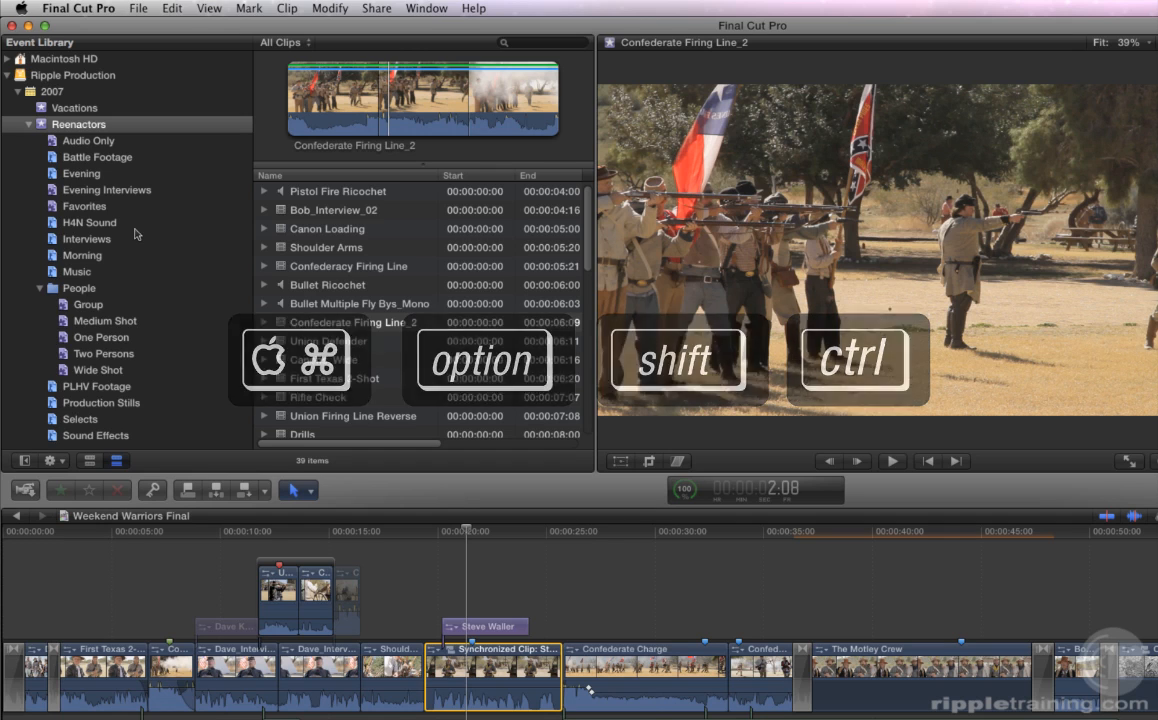
click(136, 9)
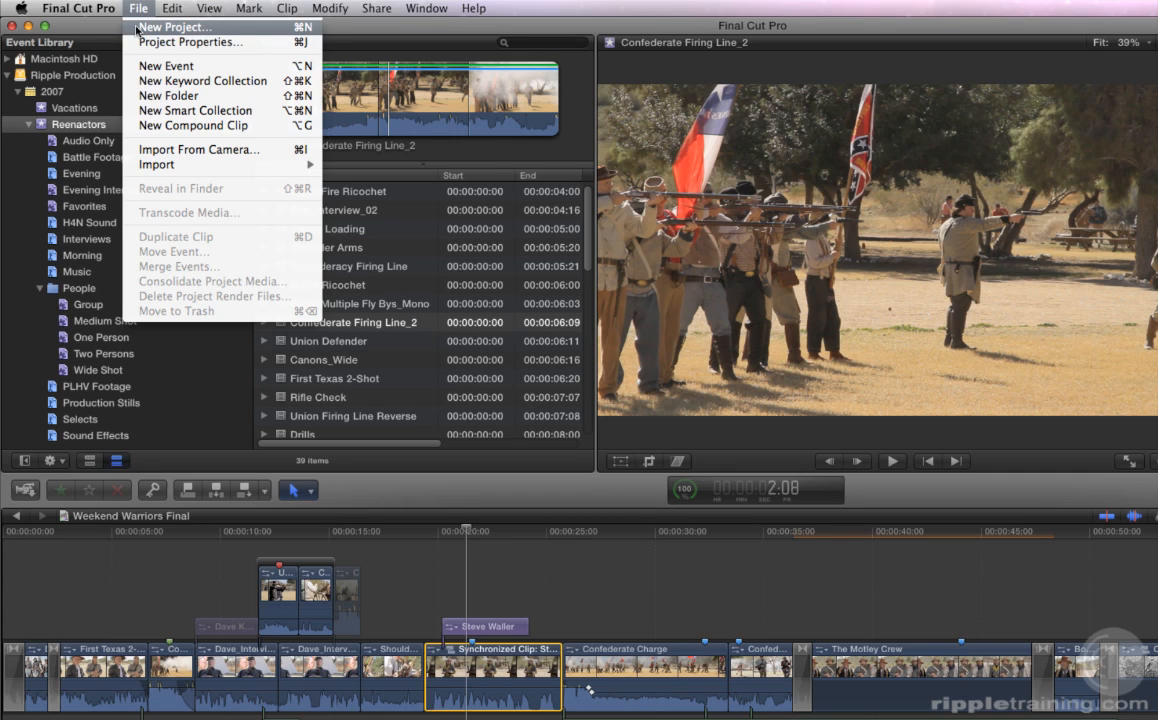
click(109, 102)
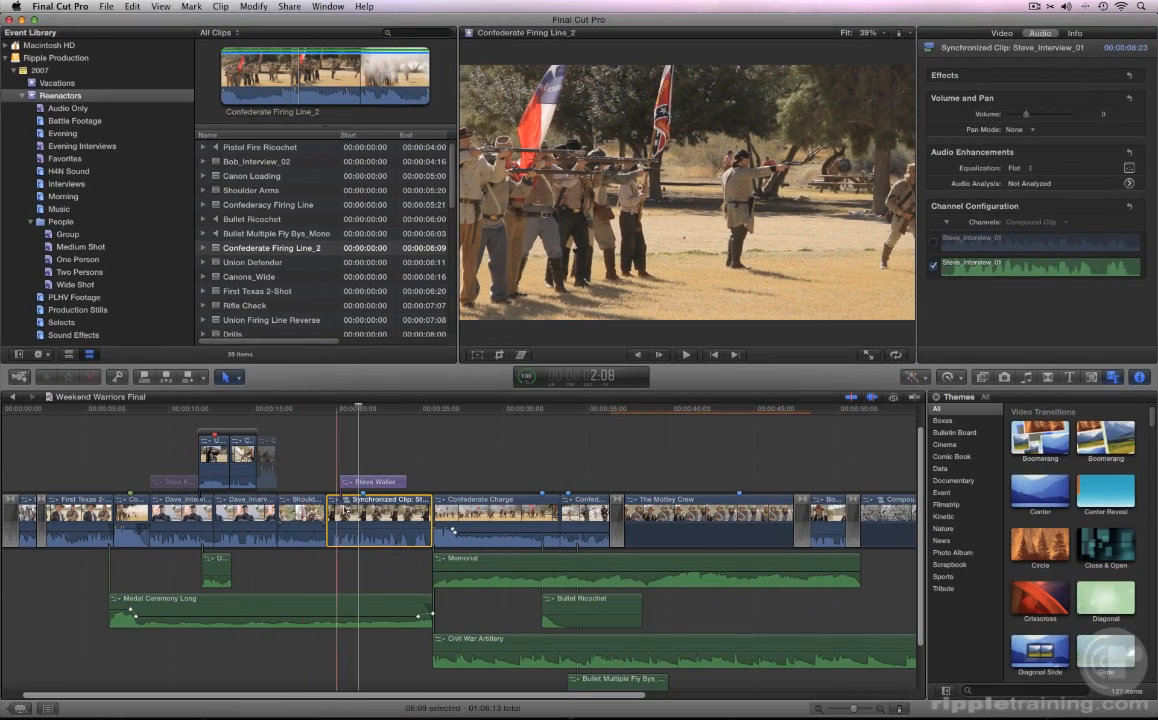
View the context commands for the selected synchronized clip in the timeline and for the Union Defender clip in the event browser
scroll(348, 517, left, 1)
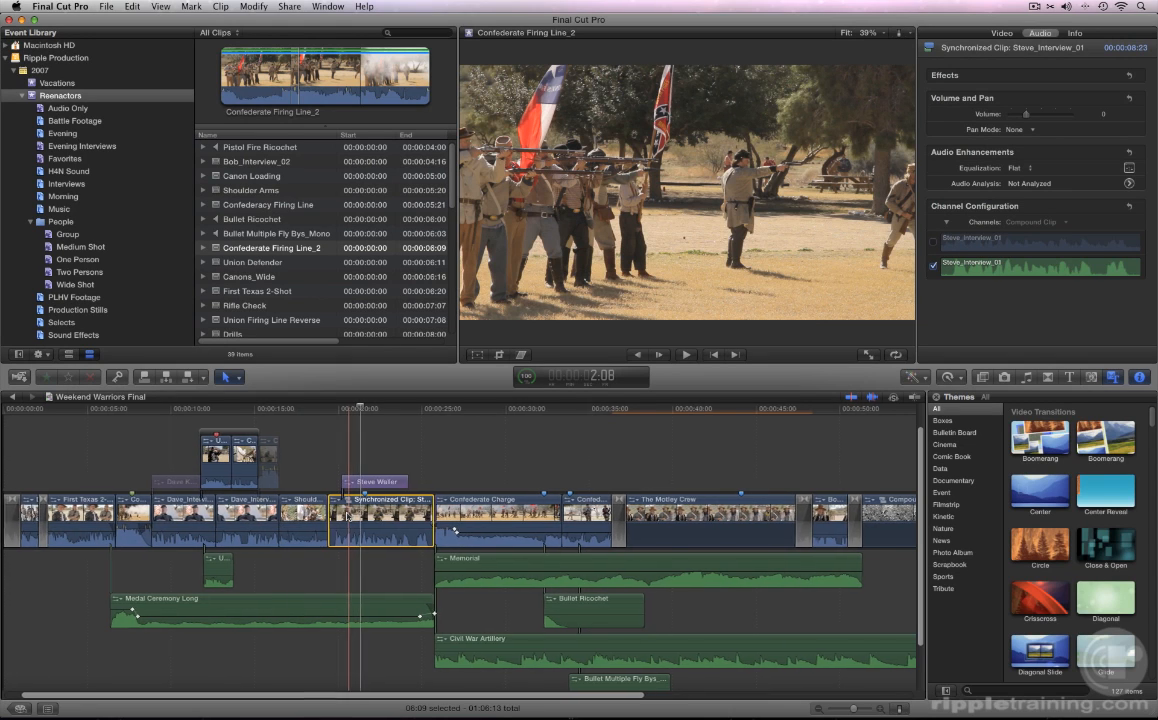
right_click(348, 517)
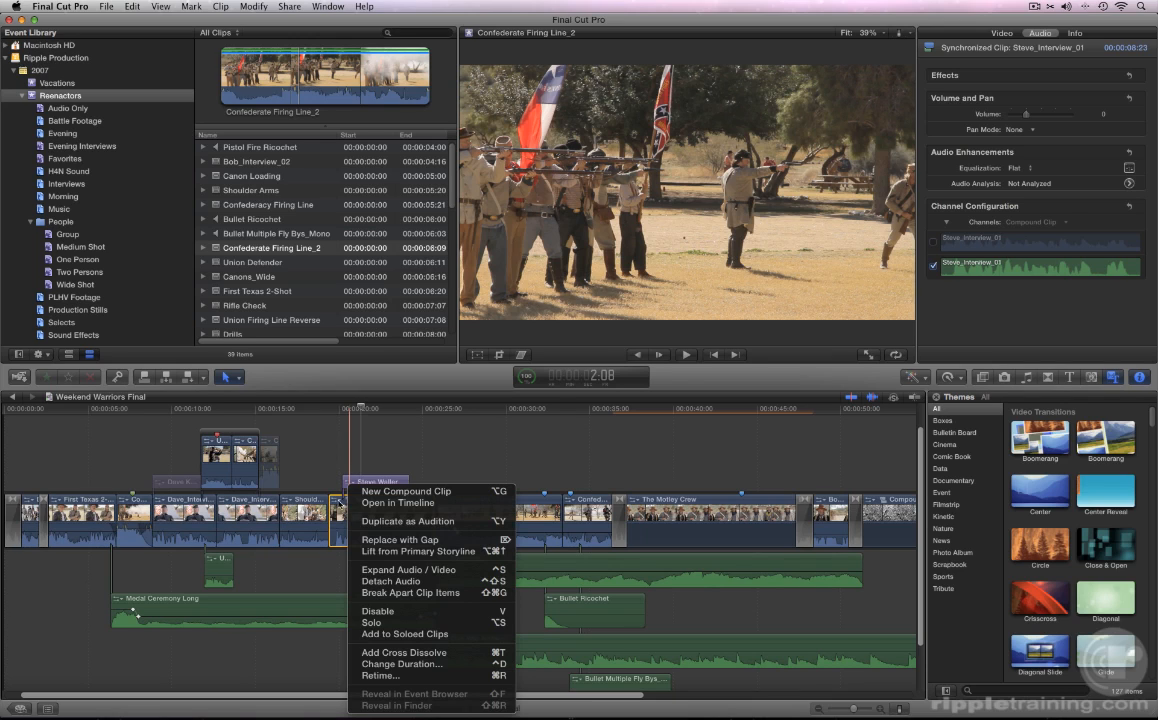
click(327, 482)
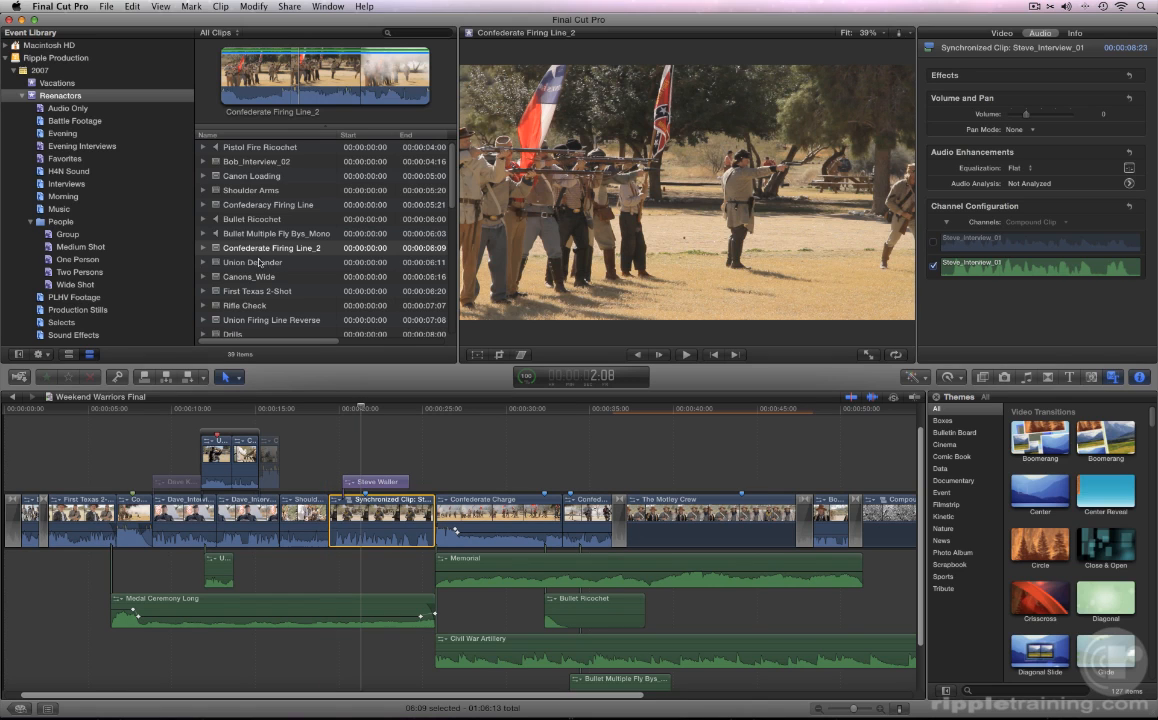
click(257, 263)
right_click(257, 265)
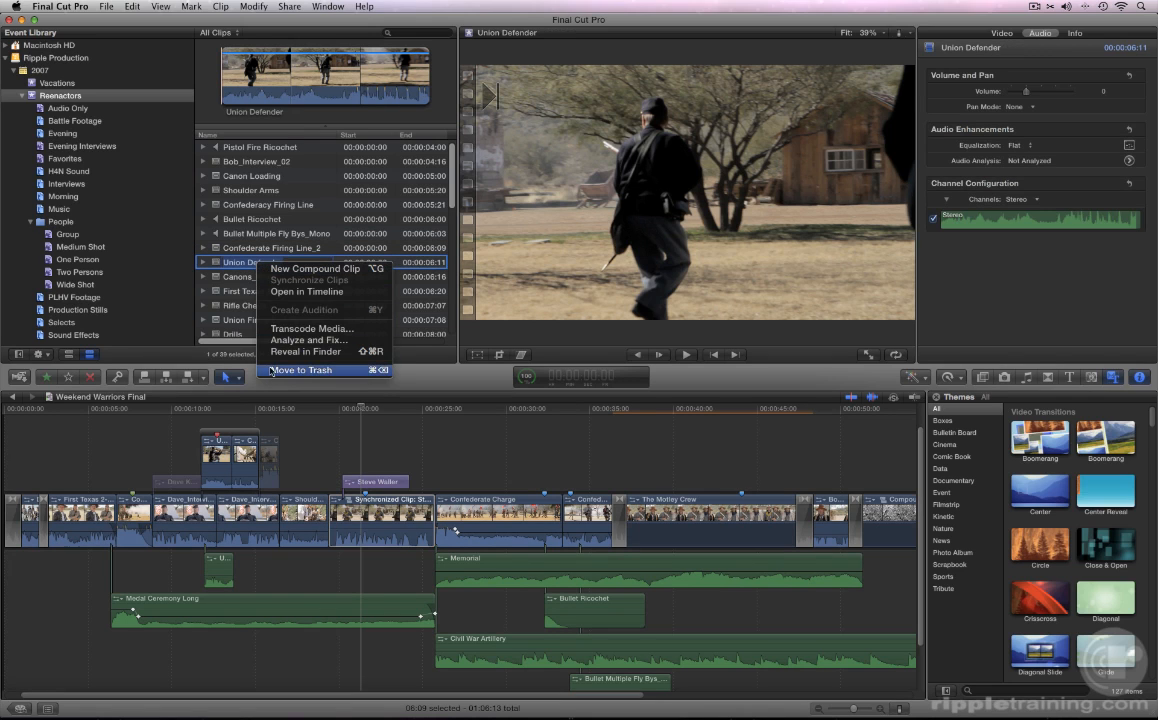
click(184, 264)
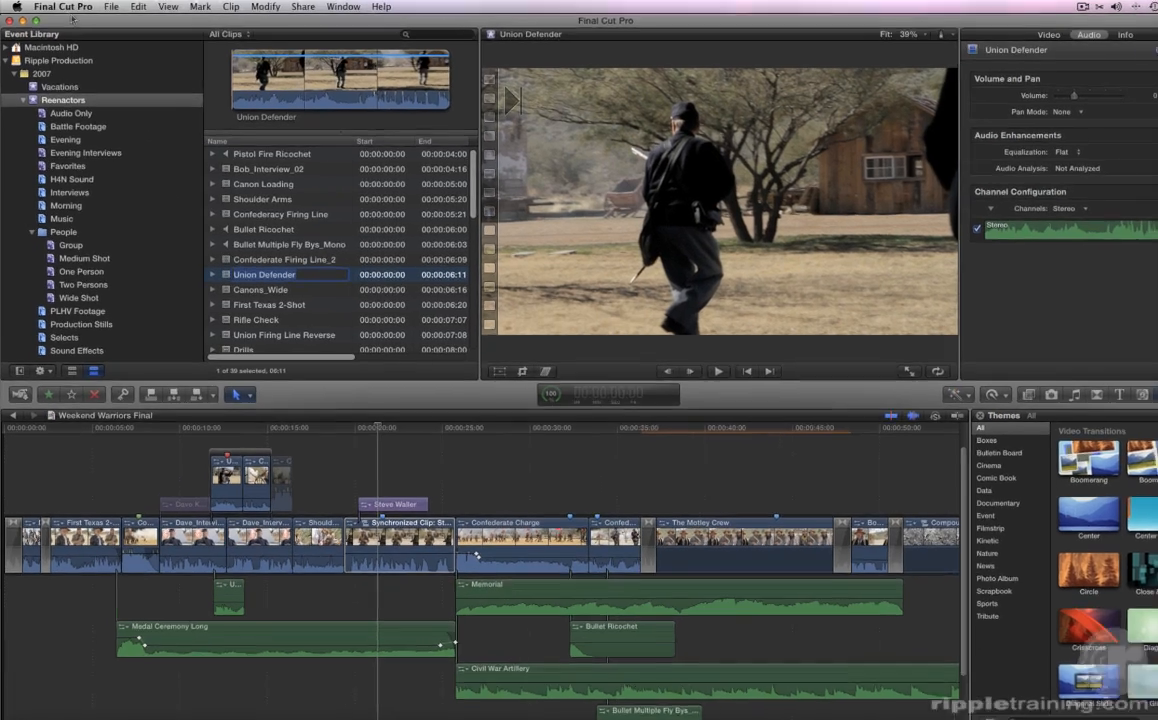
Open the Command Editor to customize the keyboard commands
click(60, 6)
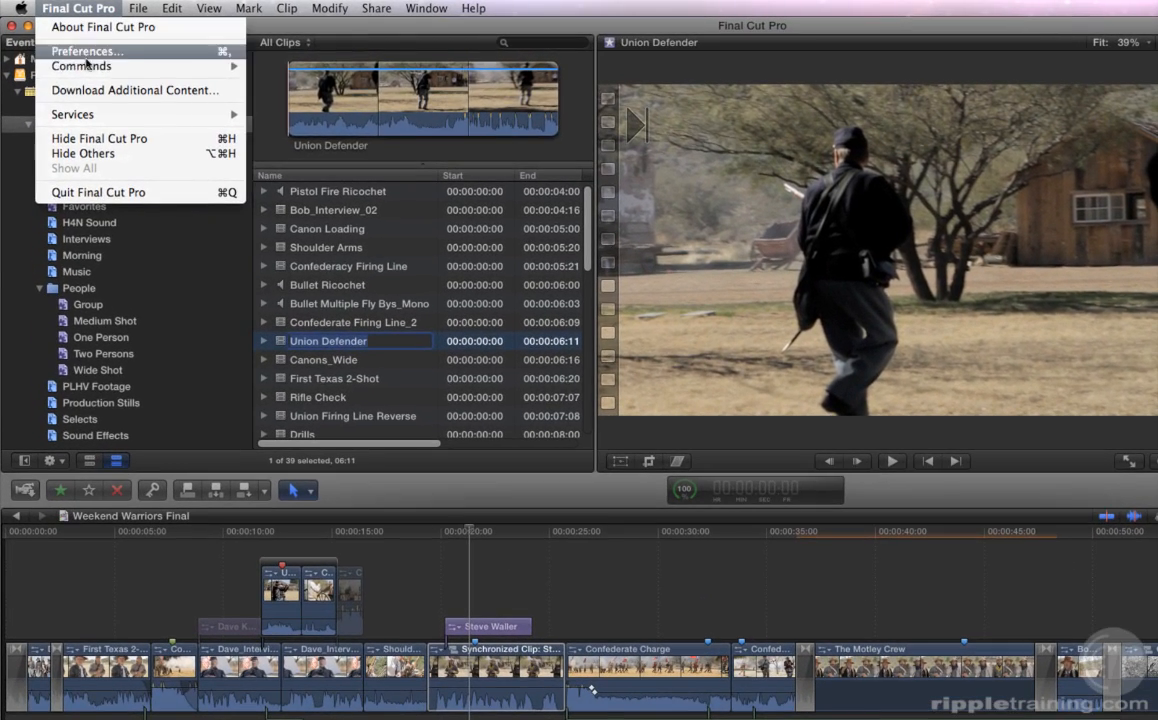
mouse_move(88, 66)
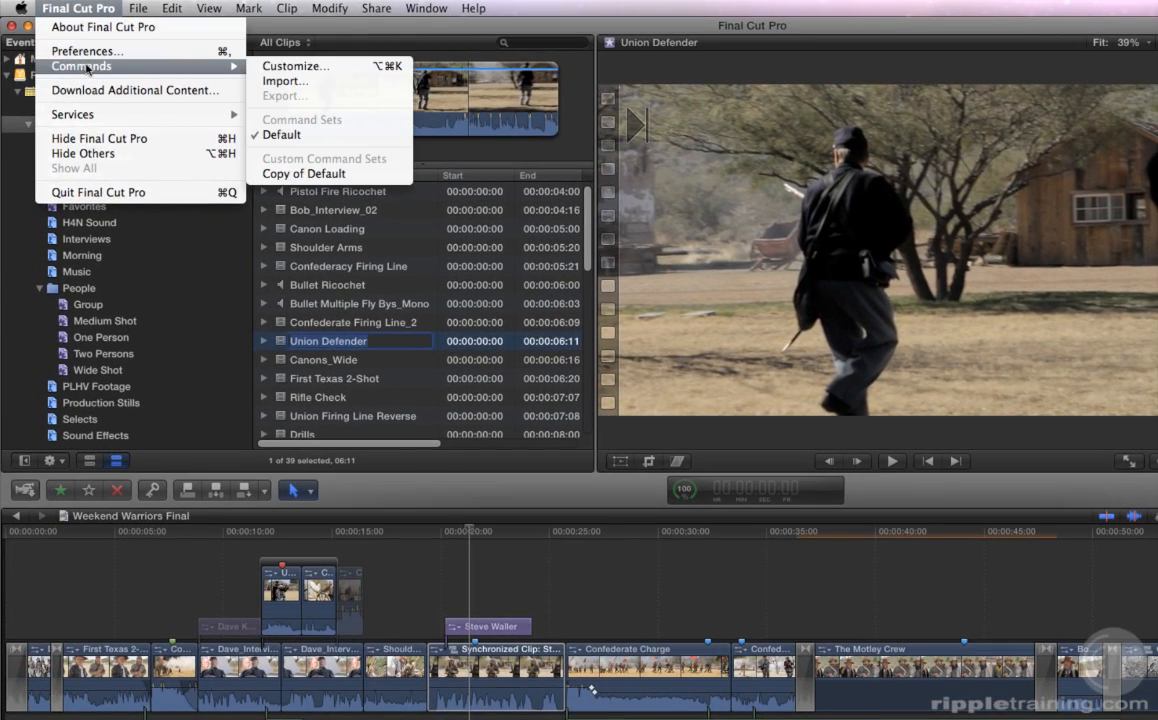
click(283, 68)
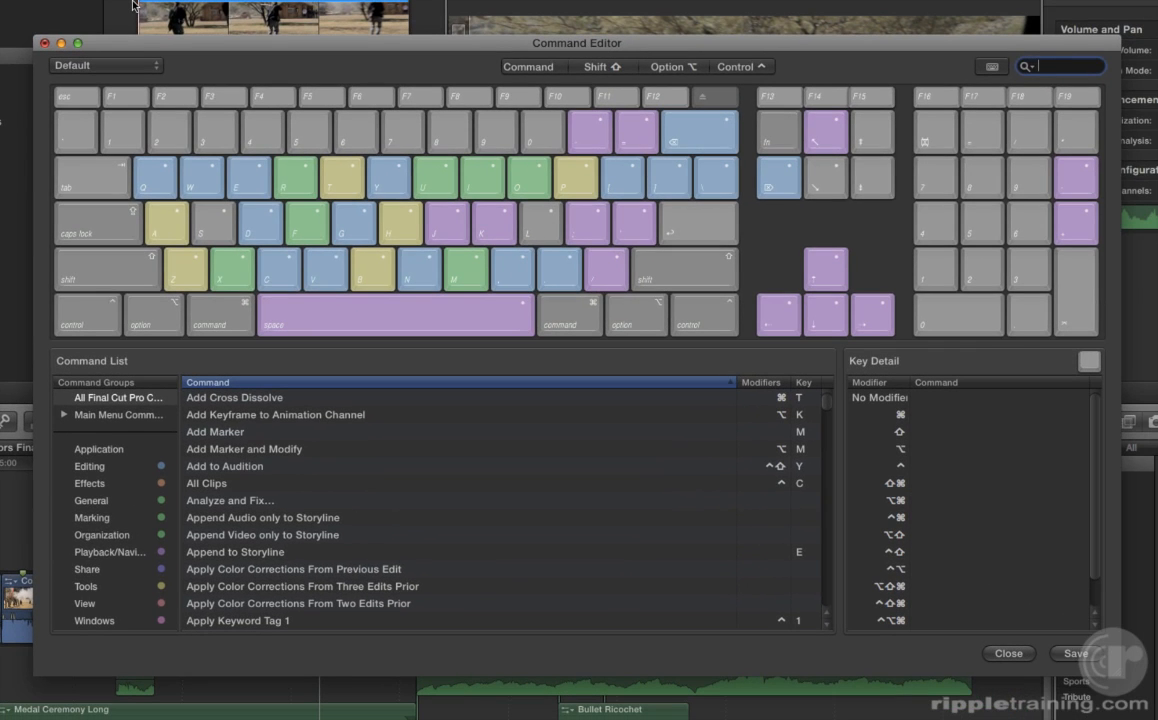
Inspect the commands assigned to the S, F and N keys in the Command Editor
click(203, 226)
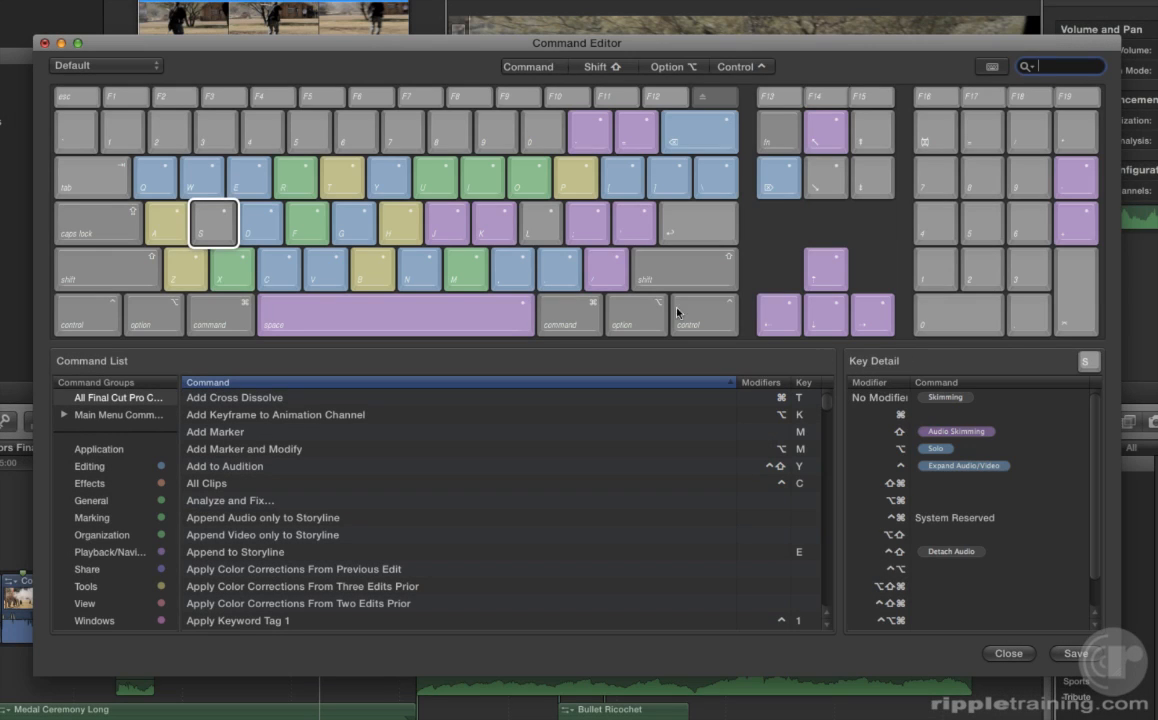
click(297, 235)
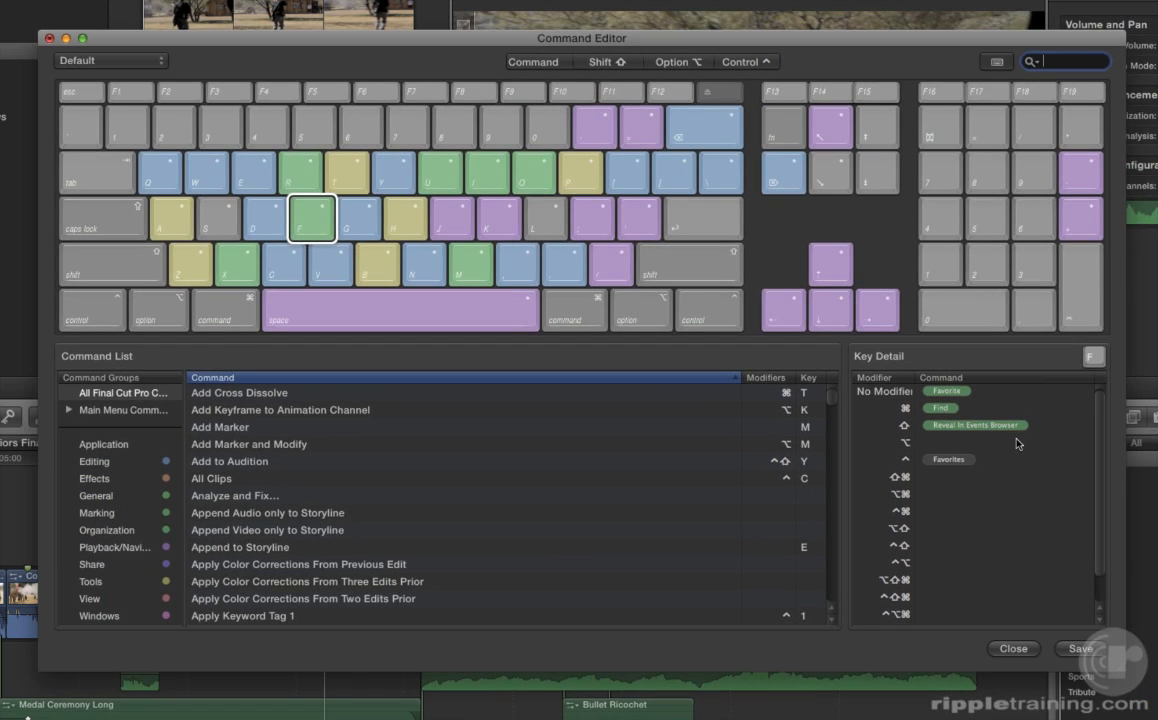
click(434, 278)
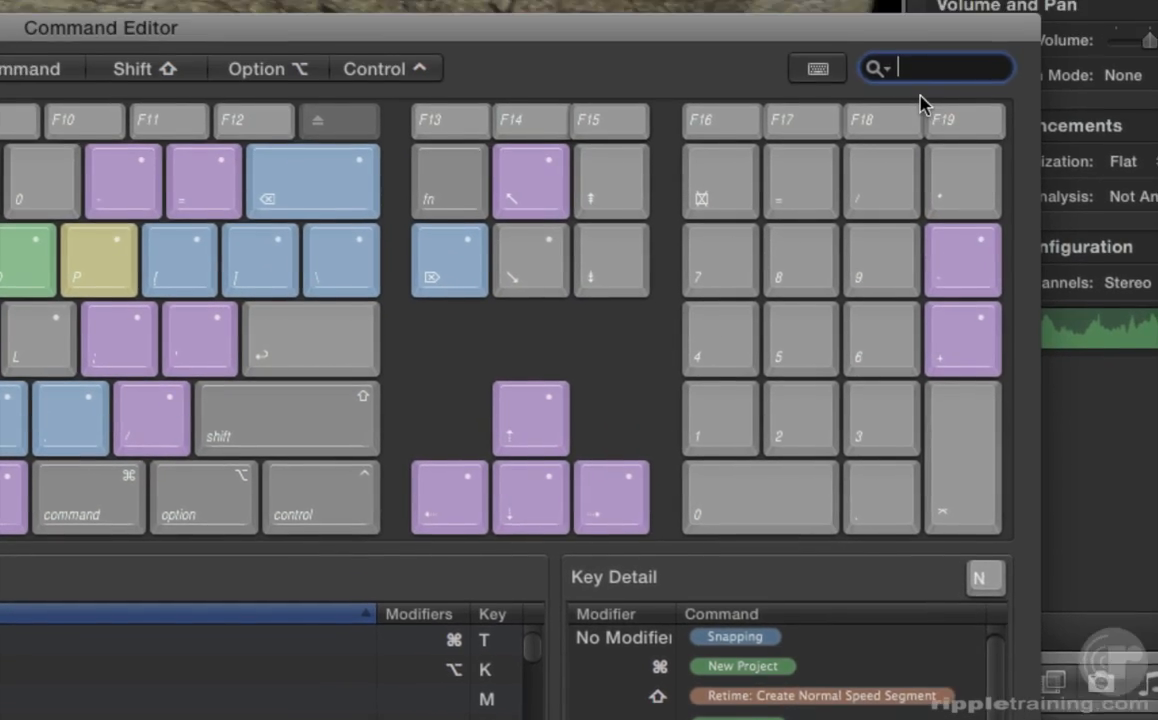
Search the command list for "import" with the matching keys highlighted on the keyboard, and clear the highlighting and search
text(import)
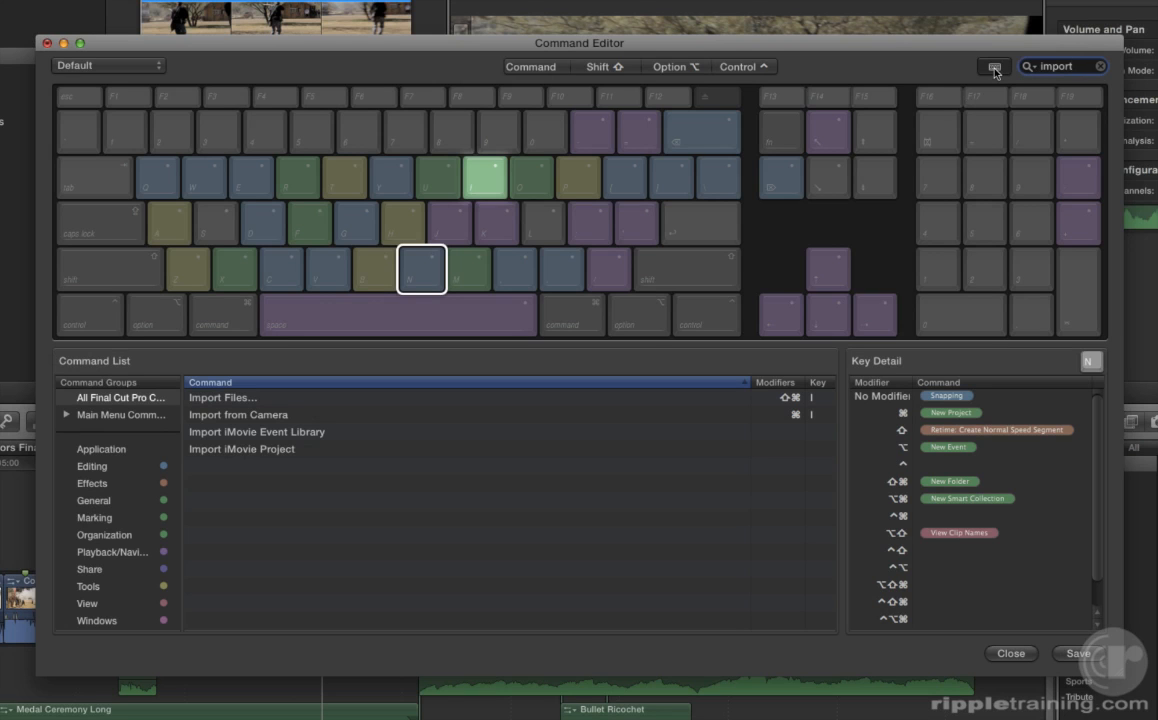
click(995, 68)
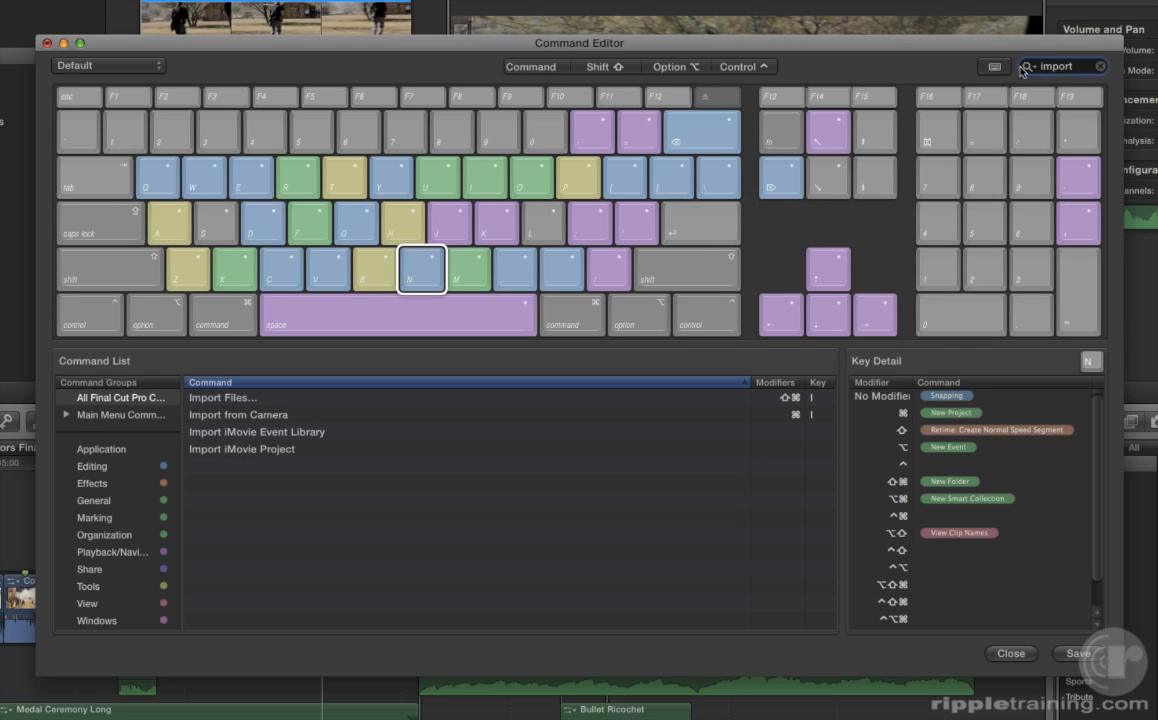
click(1100, 67)
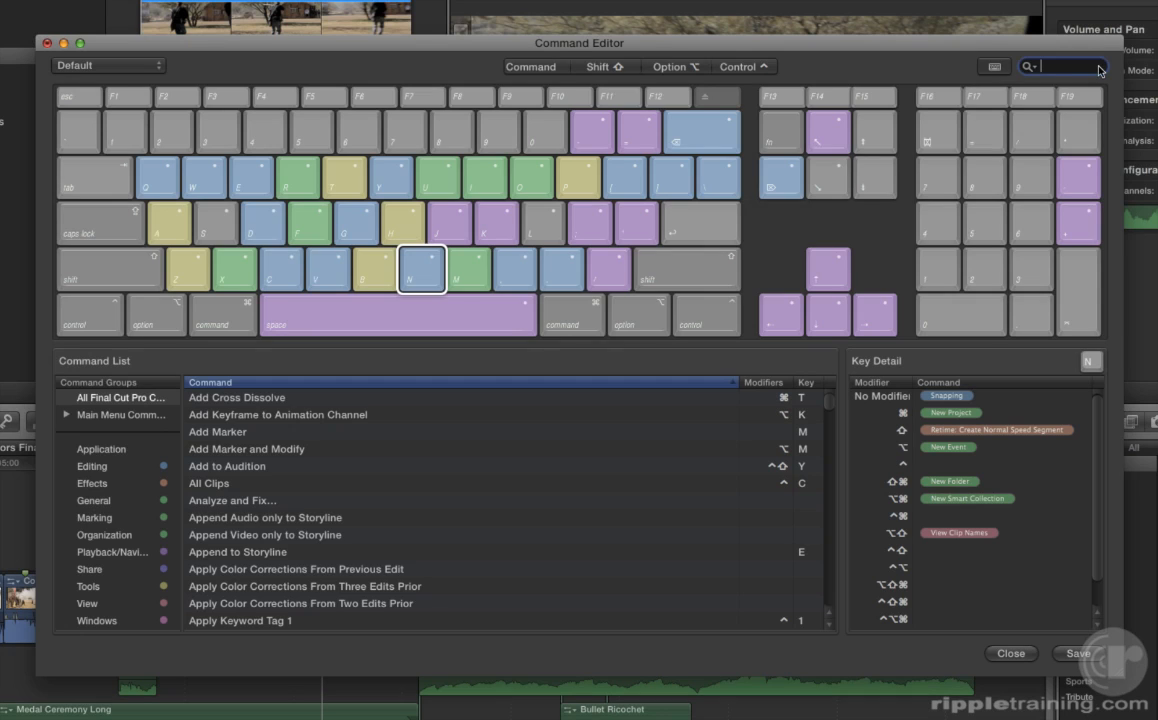
Search for "share" commands, highlight their assigned keys on the virtual keyboard, and clear the highlighting and search
text(share)
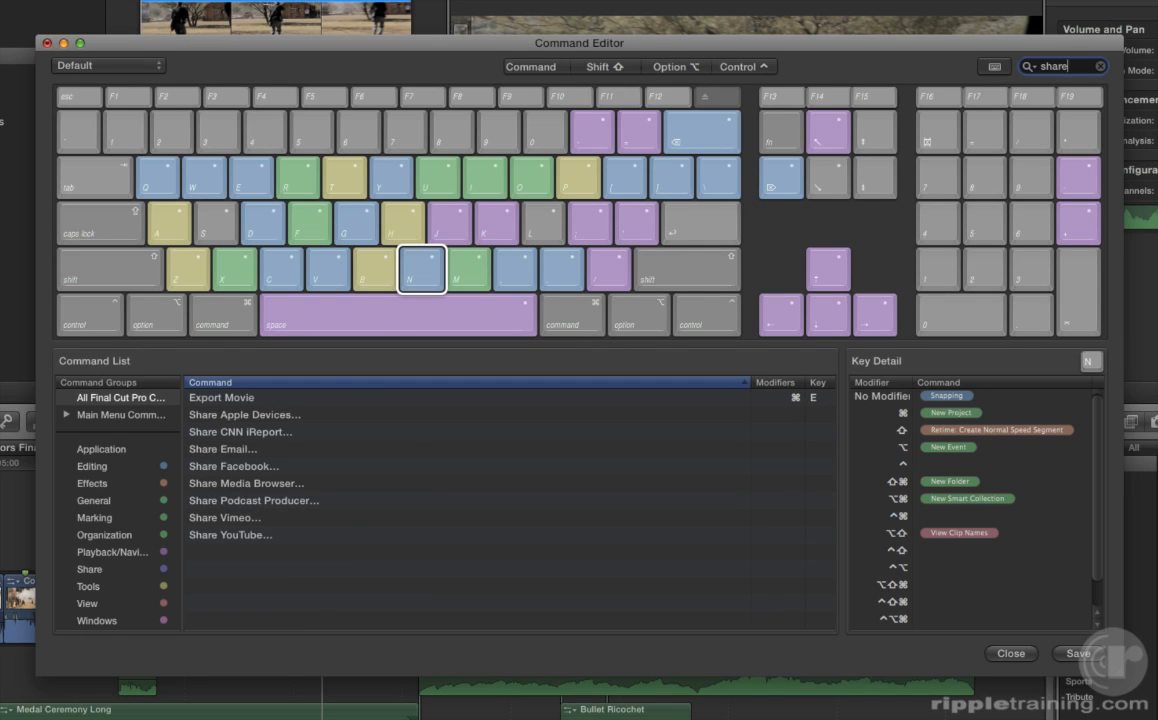
click(996, 68)
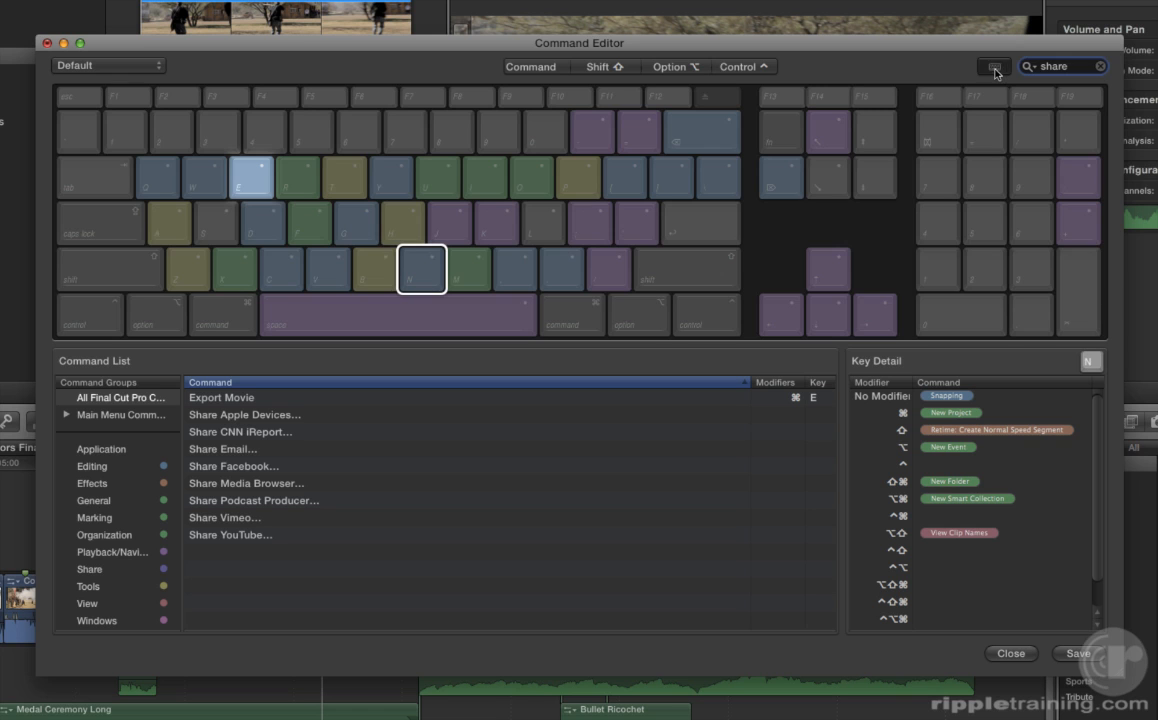
click(995, 68)
click(1099, 67)
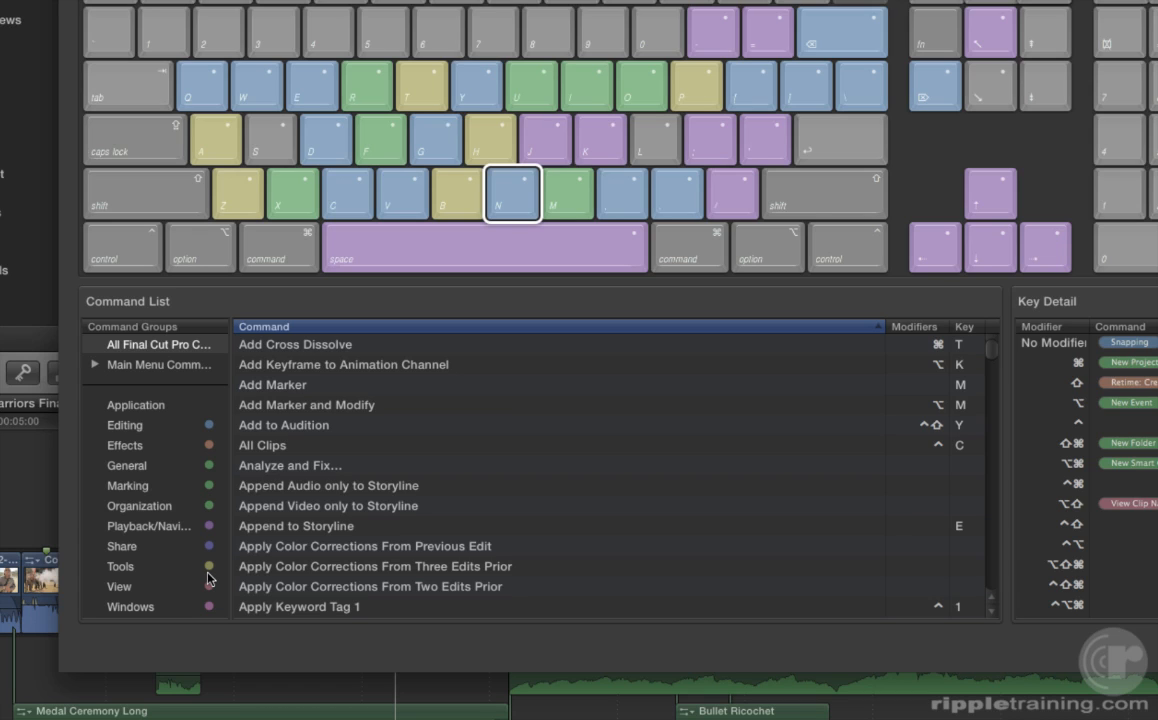
Filter the command list to the Editing group and look through its commands and shortcuts
click(130, 425)
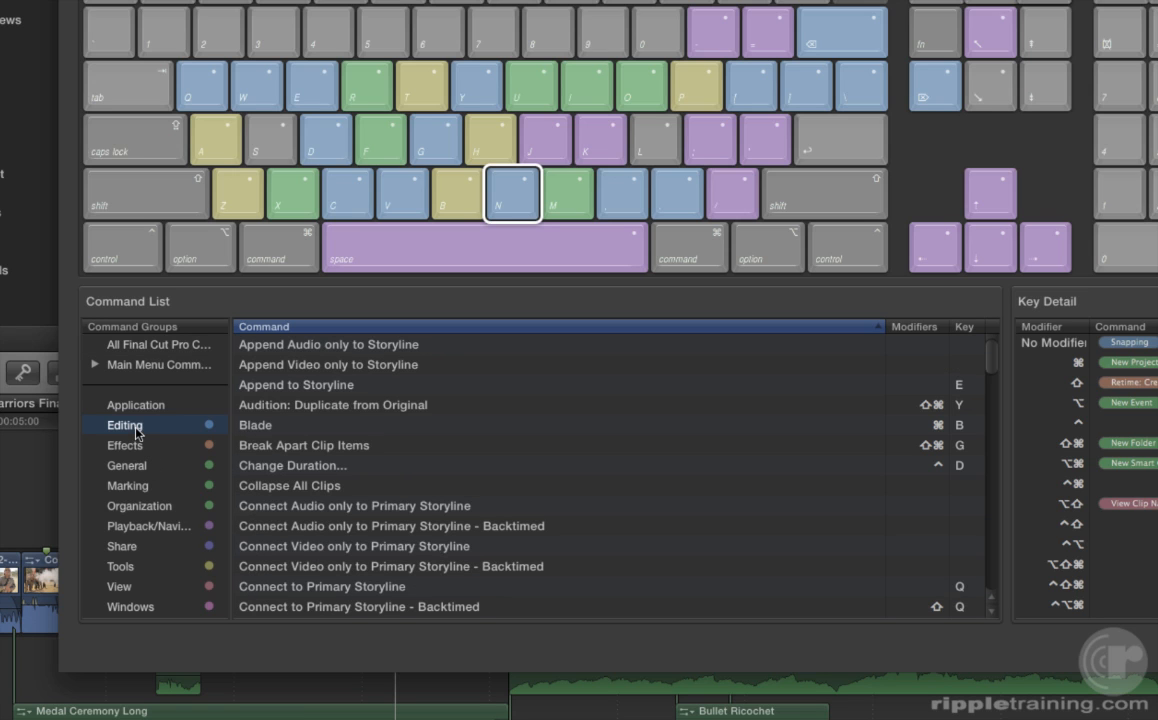
scroll(325, 433, down, 5)
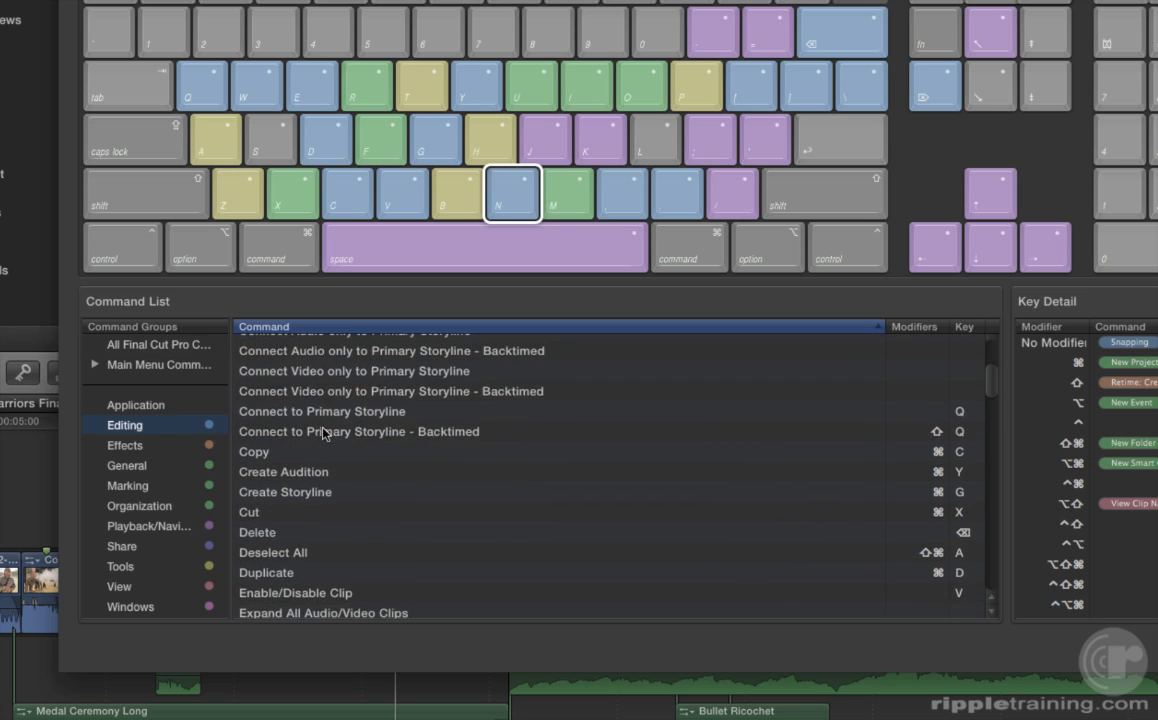
scroll(325, 433, down, 10)
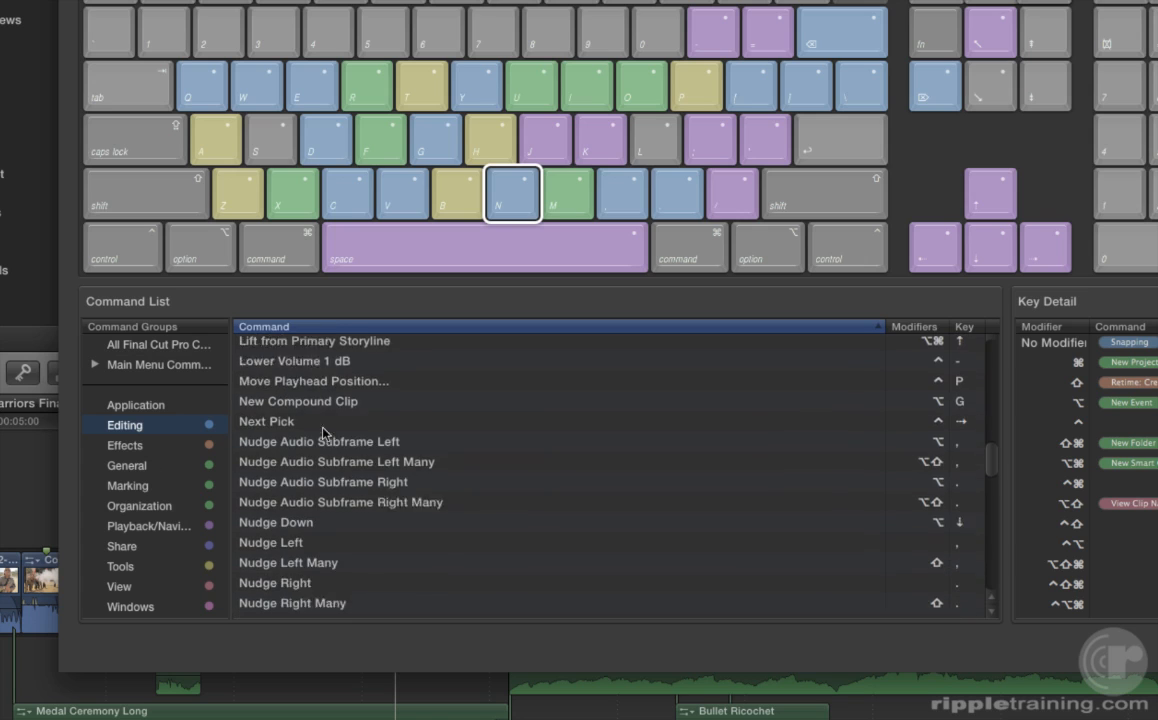
scroll(323, 433, down, 5)
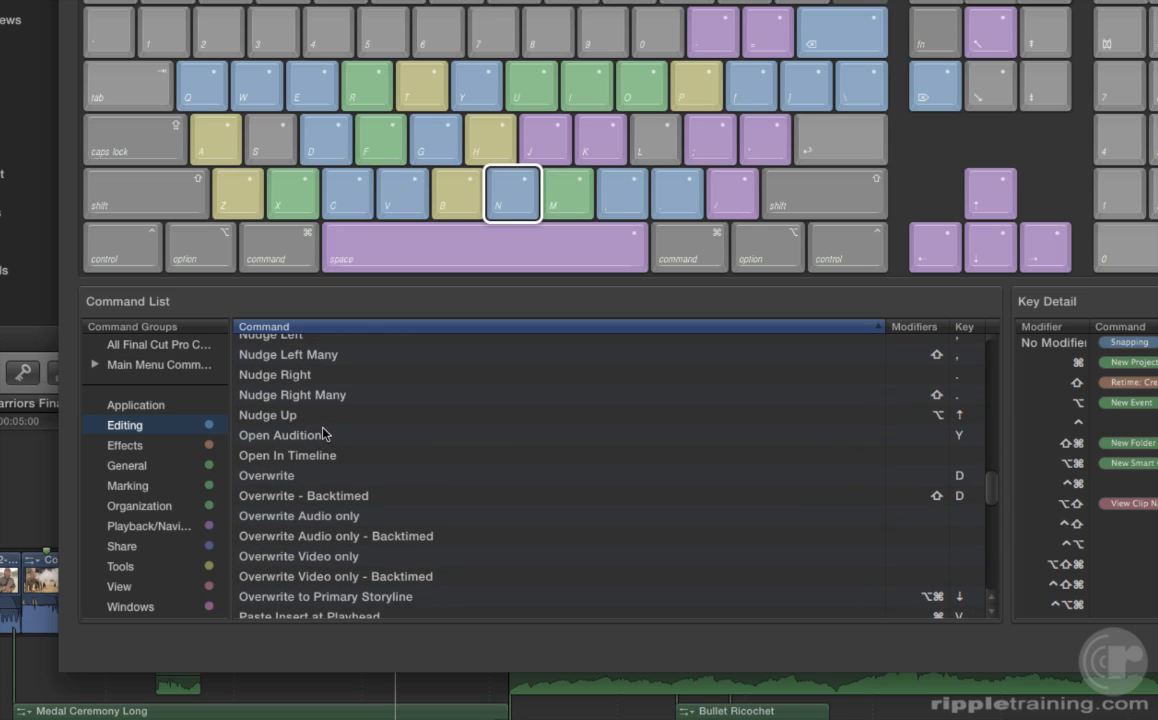
Switch the command list to the Effects group and look through its commands and shortcuts
click(143, 447)
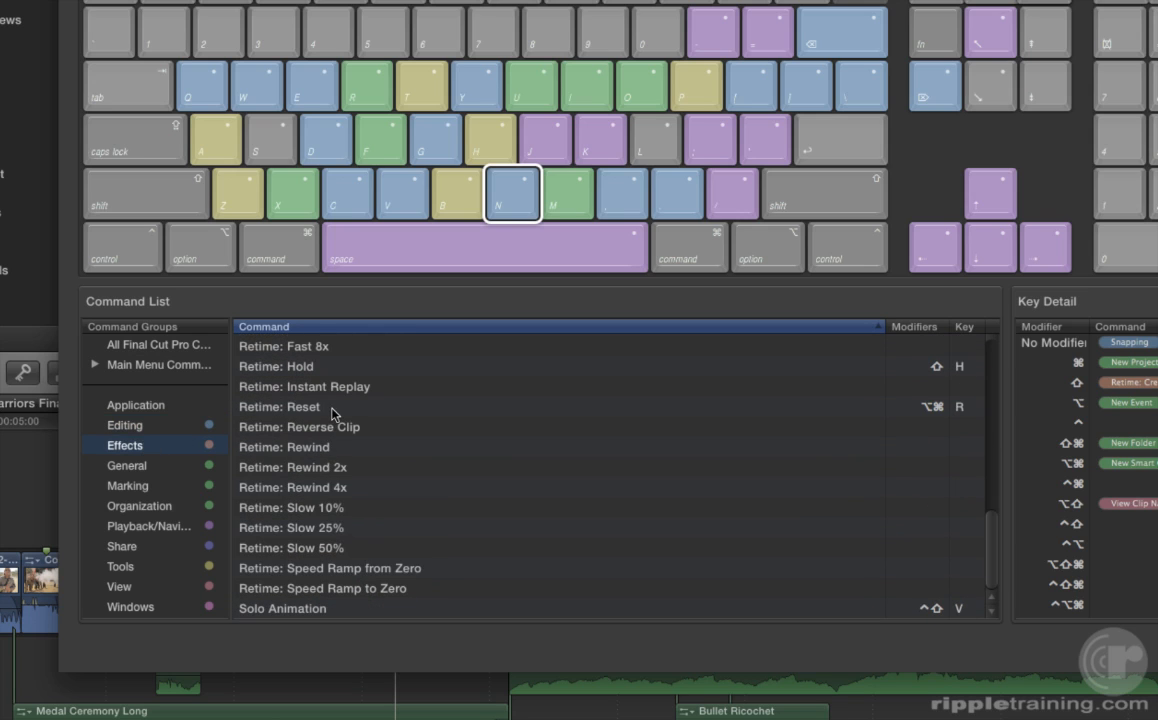
scroll(333, 414, up, 7)
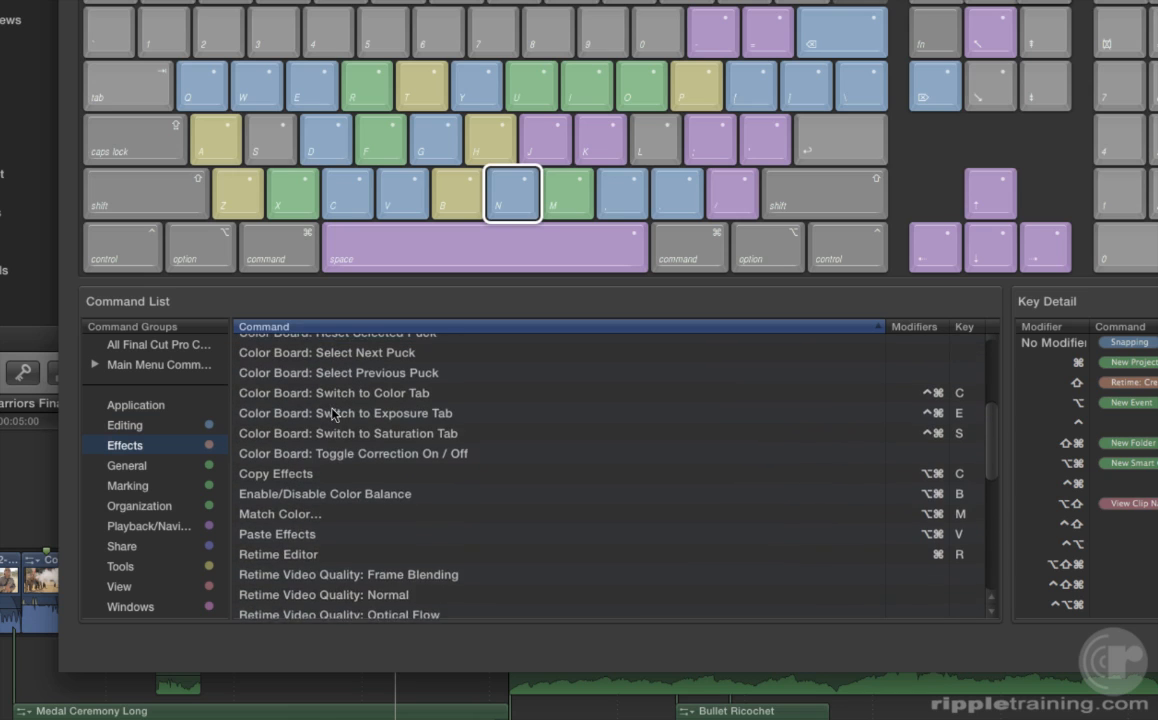
scroll(333, 414, up, 2)
scroll(333, 413, up, 2)
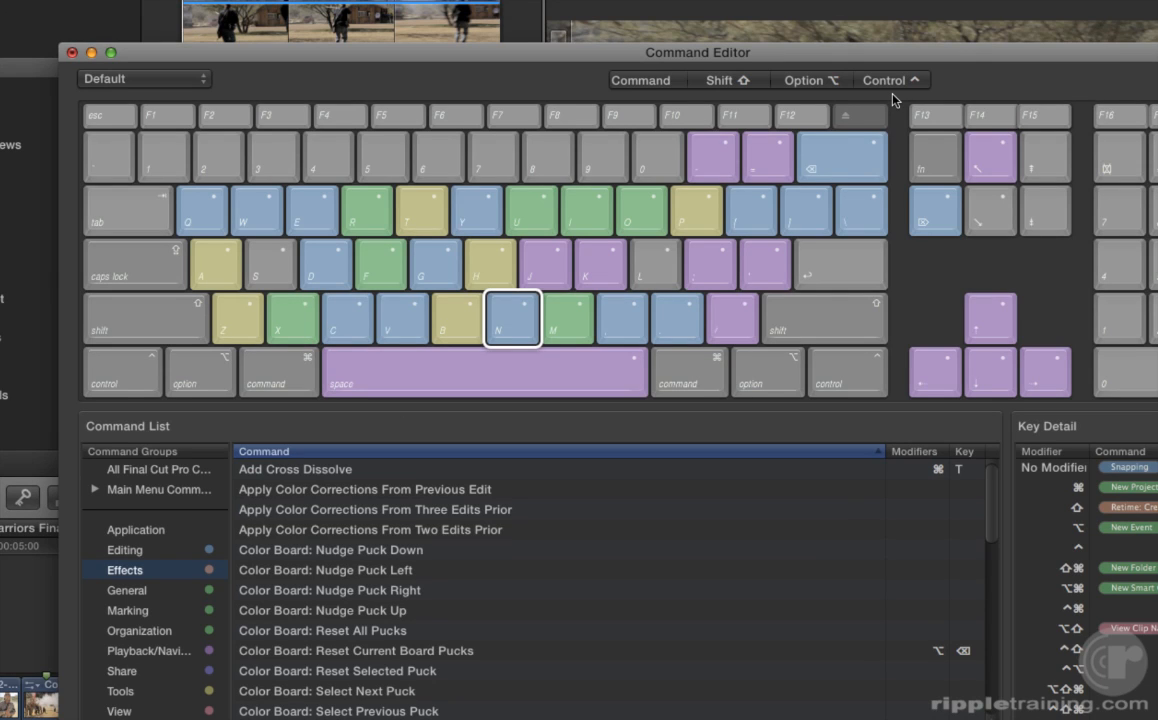
Show the shortcuts that use the Command modifier and inspect the assignments of the 1 and 2 keys
click(649, 82)
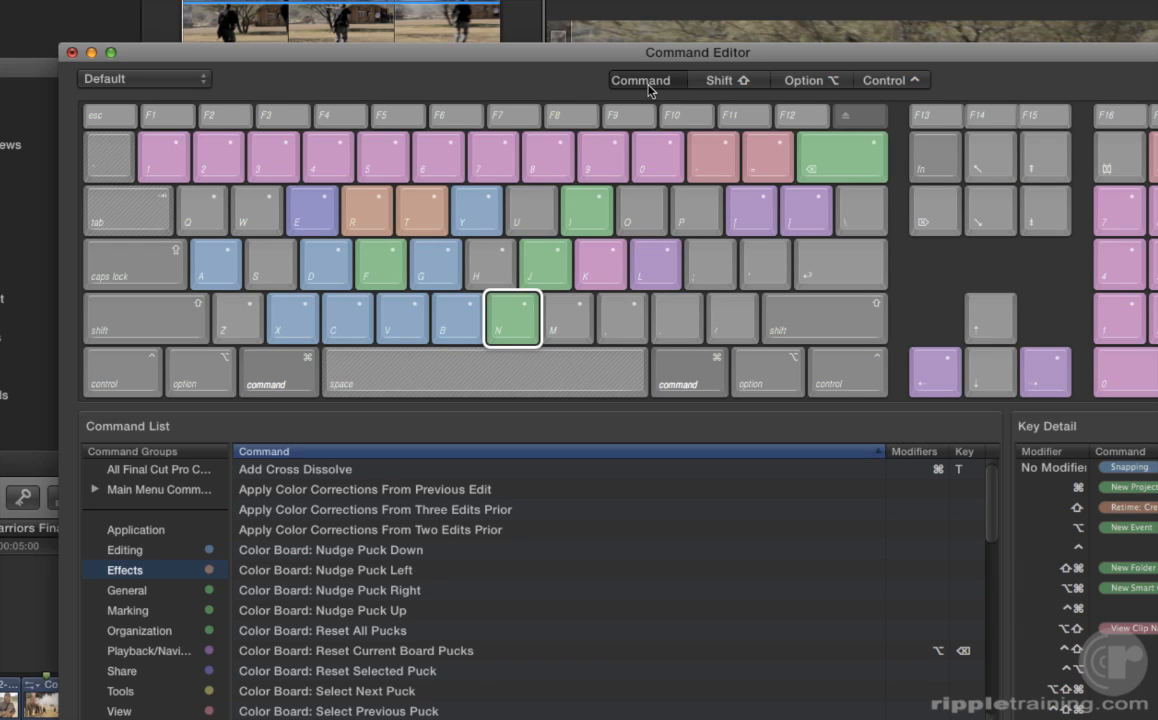
click(172, 152)
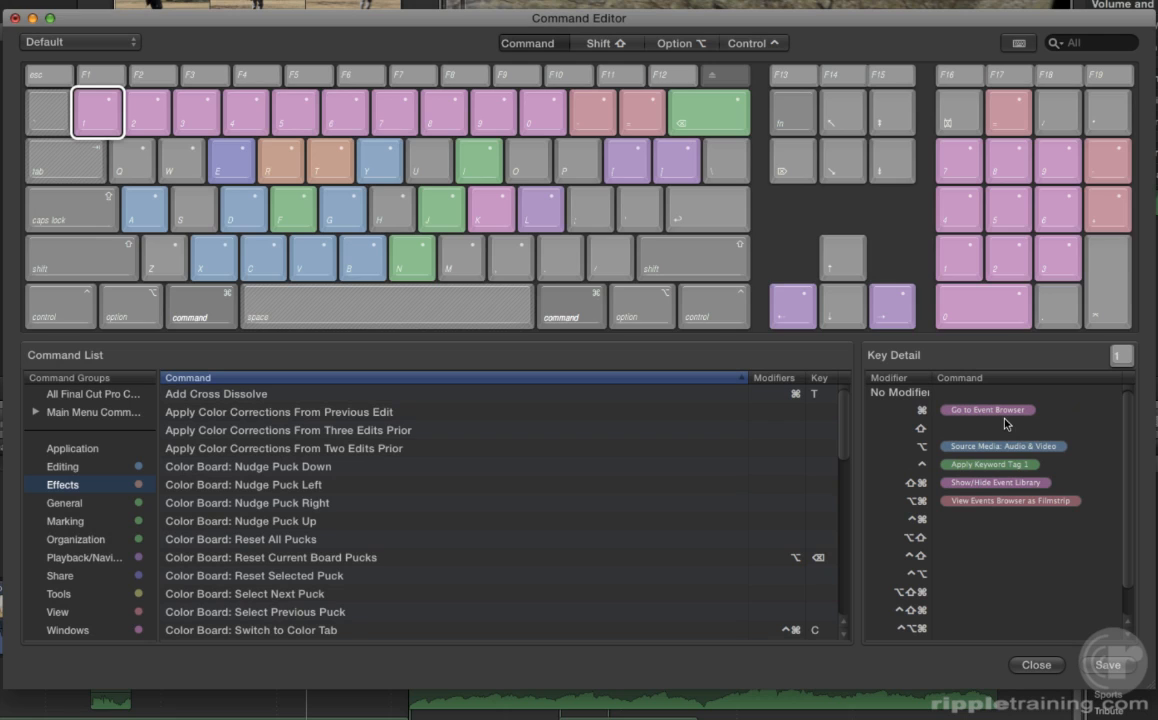
click(145, 112)
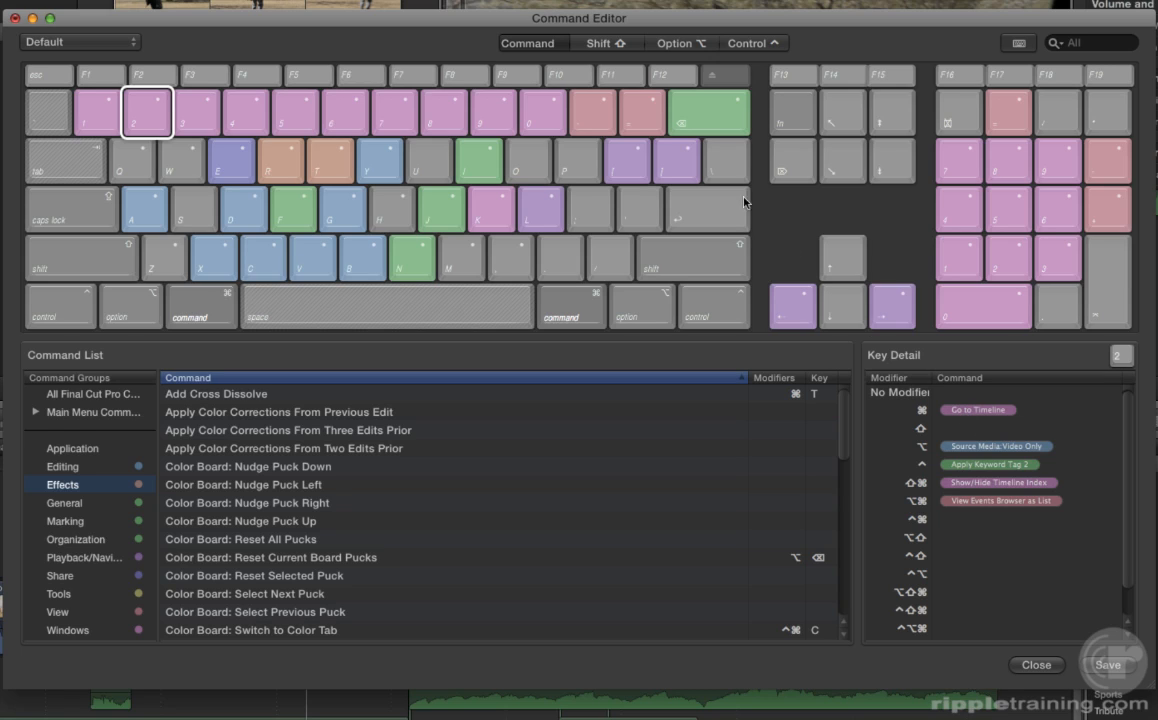
Add the Shift modifier to the Command view and inspect the assignments of the number keys 1, 2, 7 and 8
click(612, 46)
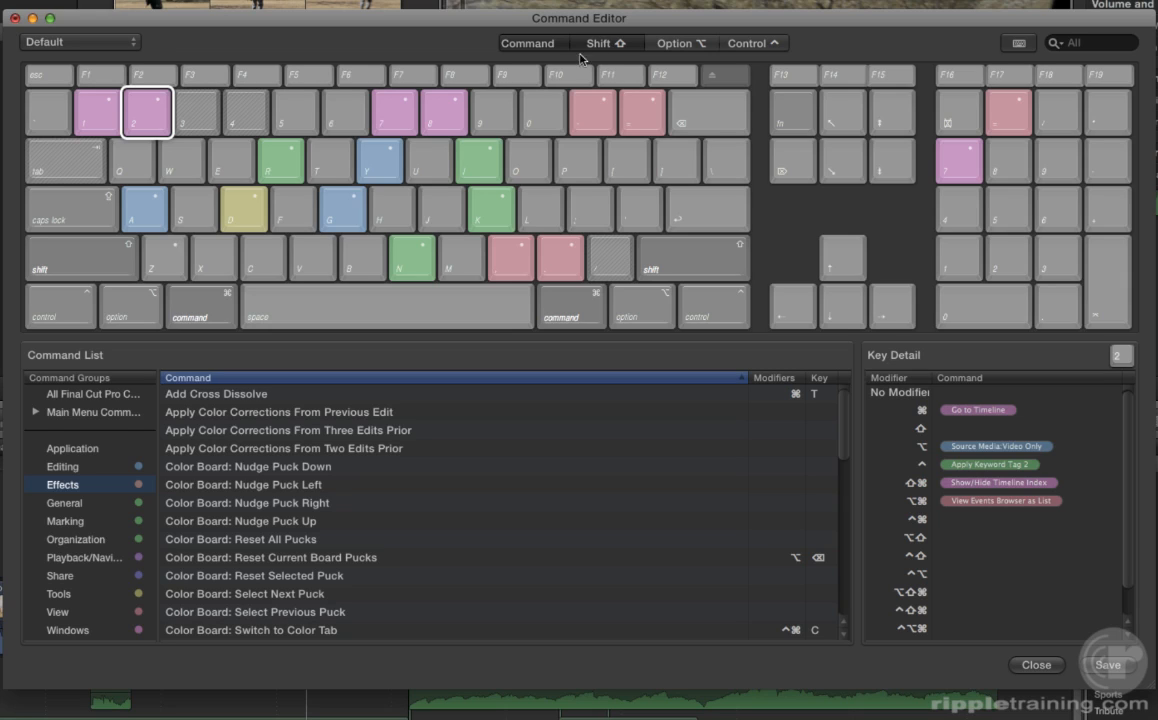
click(104, 128)
click(136, 115)
click(395, 110)
click(460, 119)
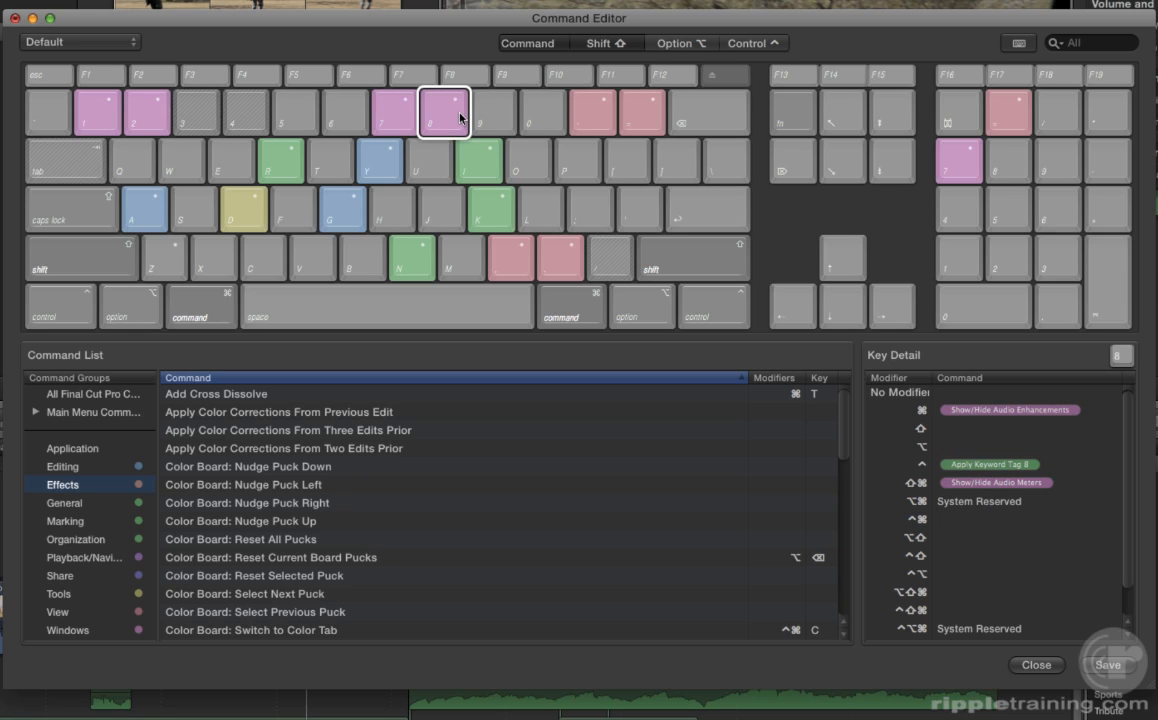
click(398, 110)
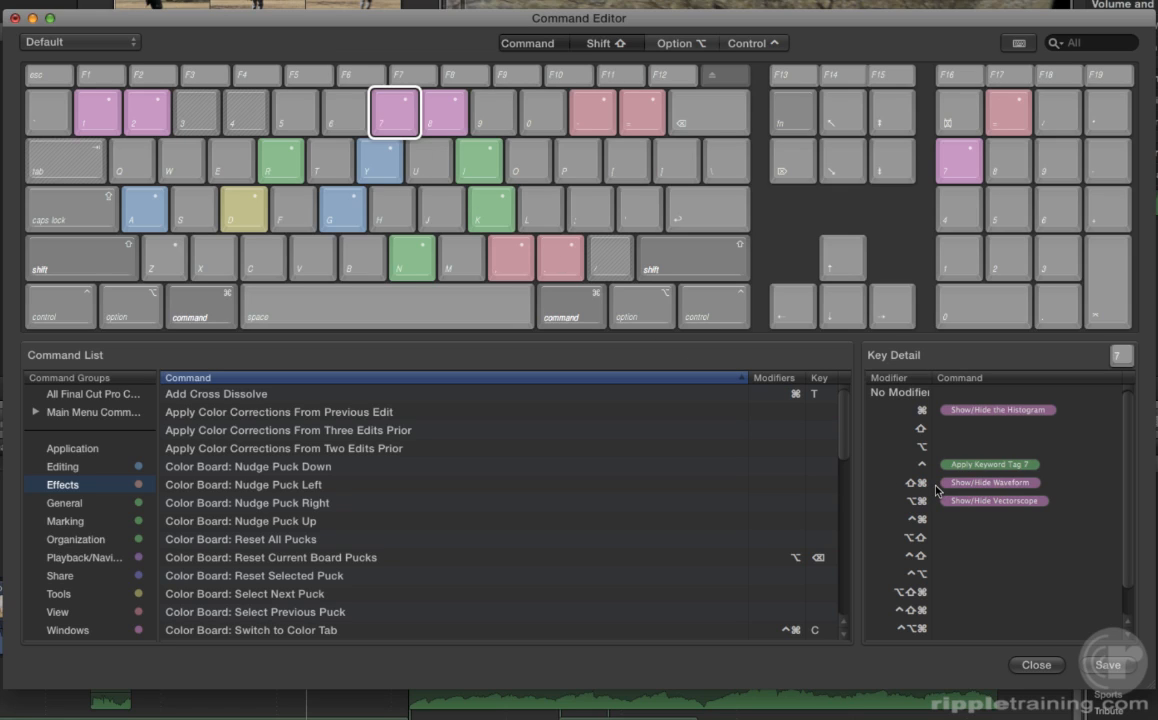
Clear the Command and Shift modifiers from the keyboard view and expand the Main Menu Commands group
click(549, 48)
click(549, 48)
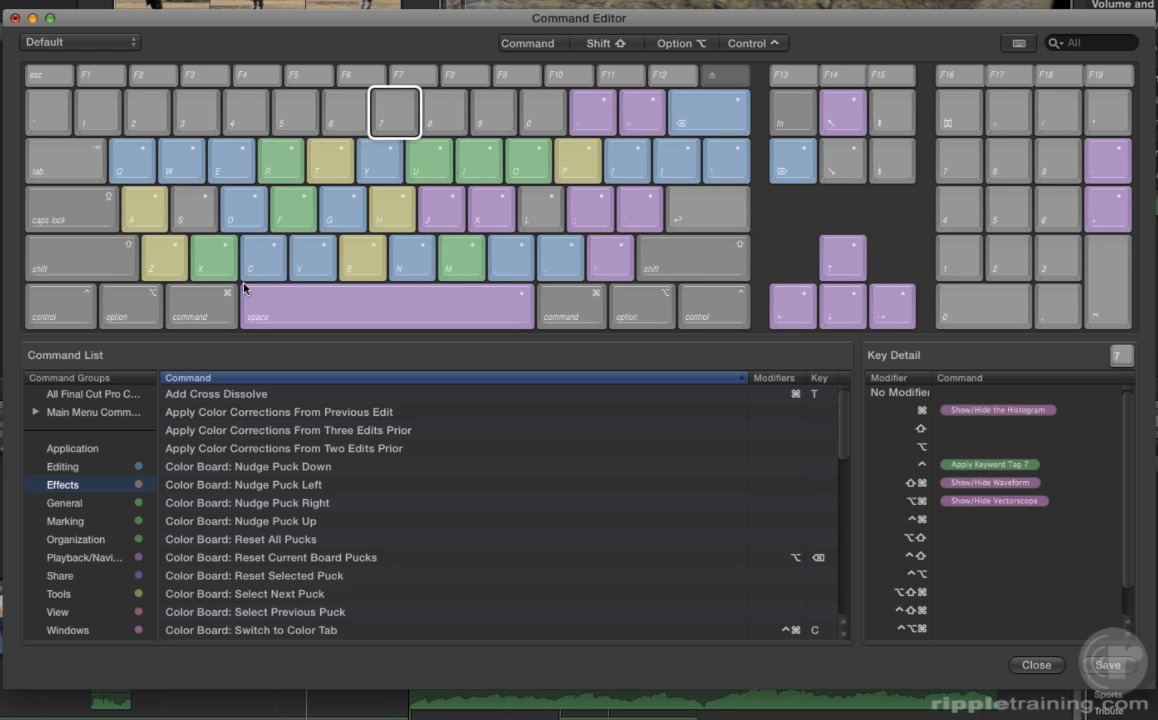
click(34, 413)
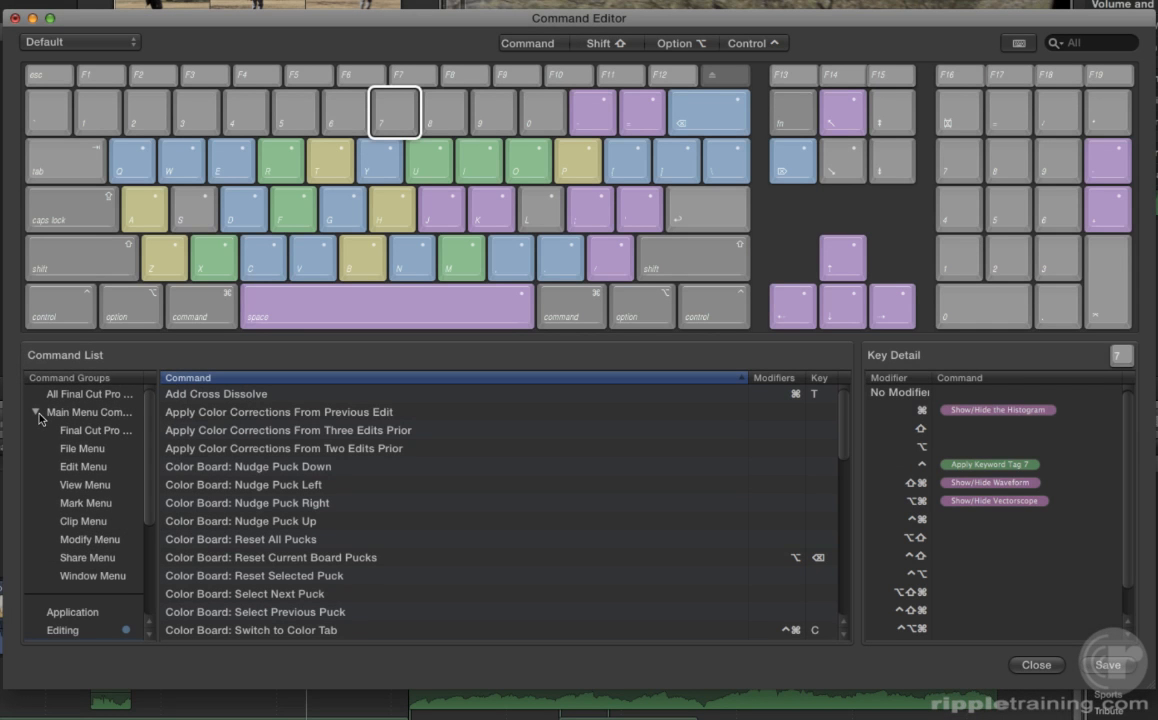
Show the File Menu command group and look through its commands and their shortcuts
click(76, 449)
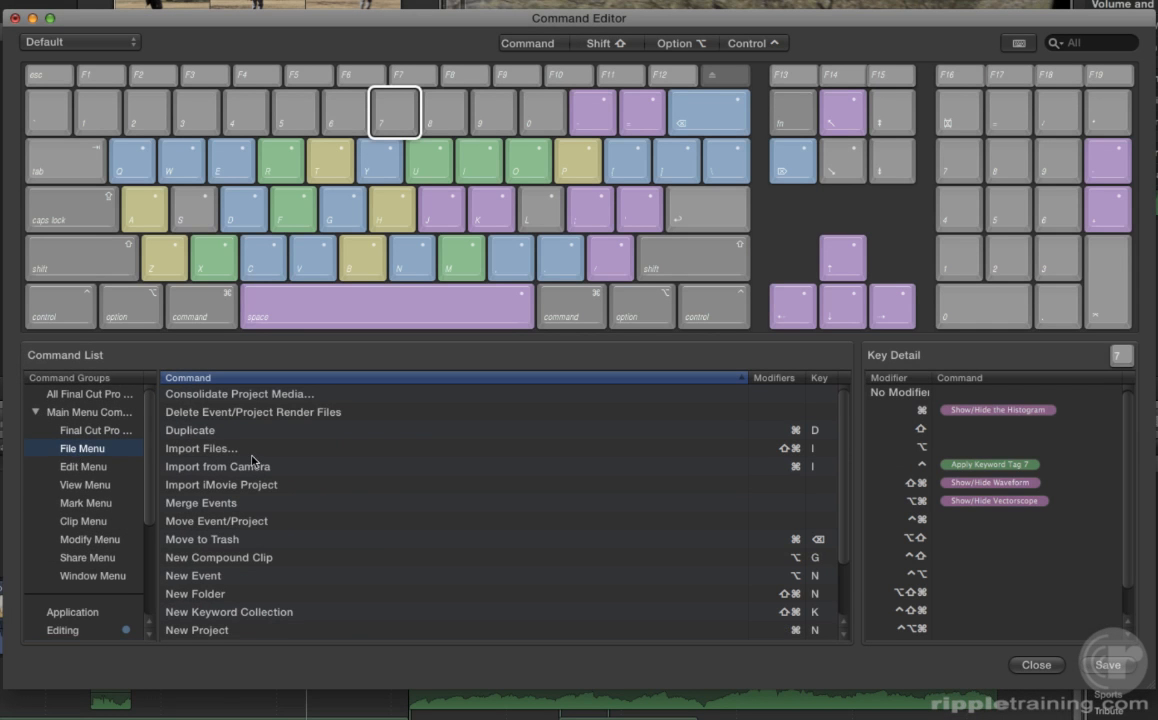
scroll(253, 455, down, 3)
scroll(256, 440, up, 3)
scroll(262, 472, down, 1)
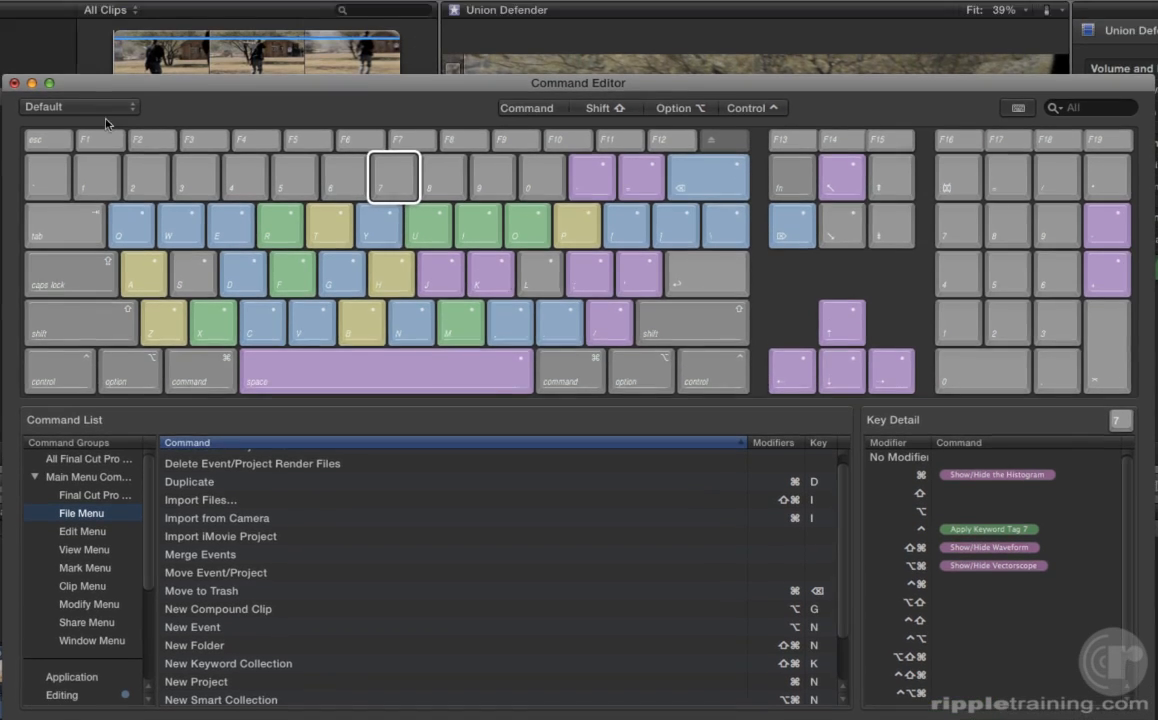
Duplicate the Default command set, naming the copy with the editor's first name in the possessive followed by "Favs"
click(98, 42)
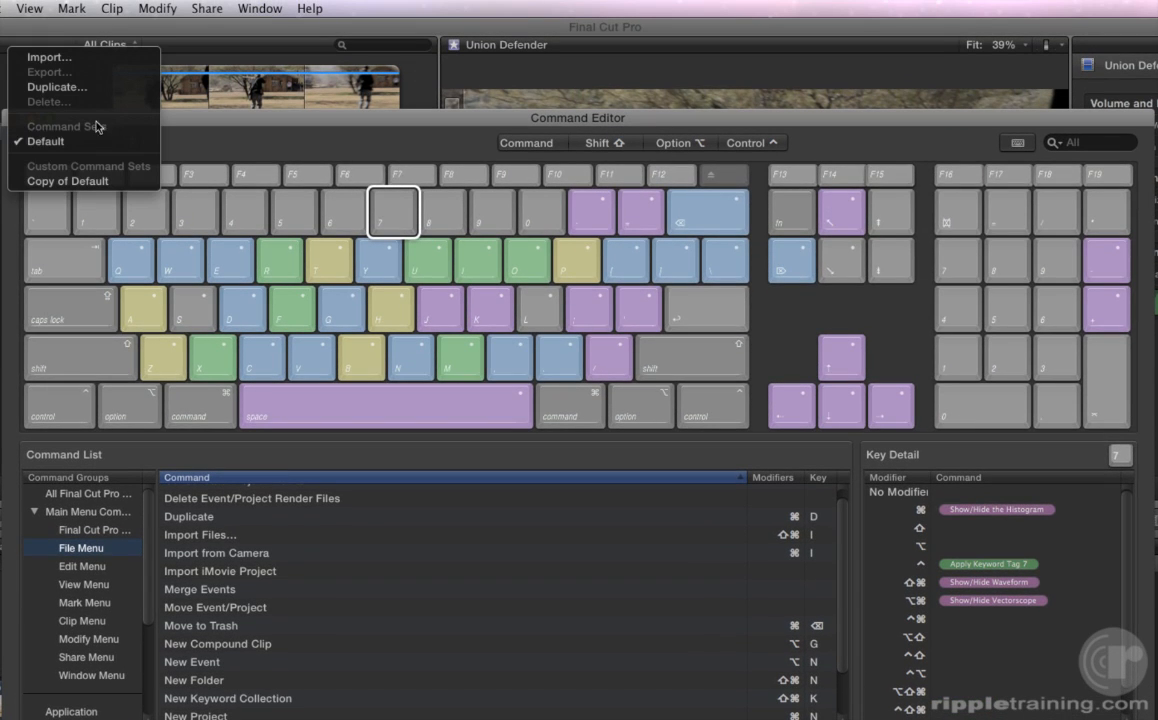
click(95, 88)
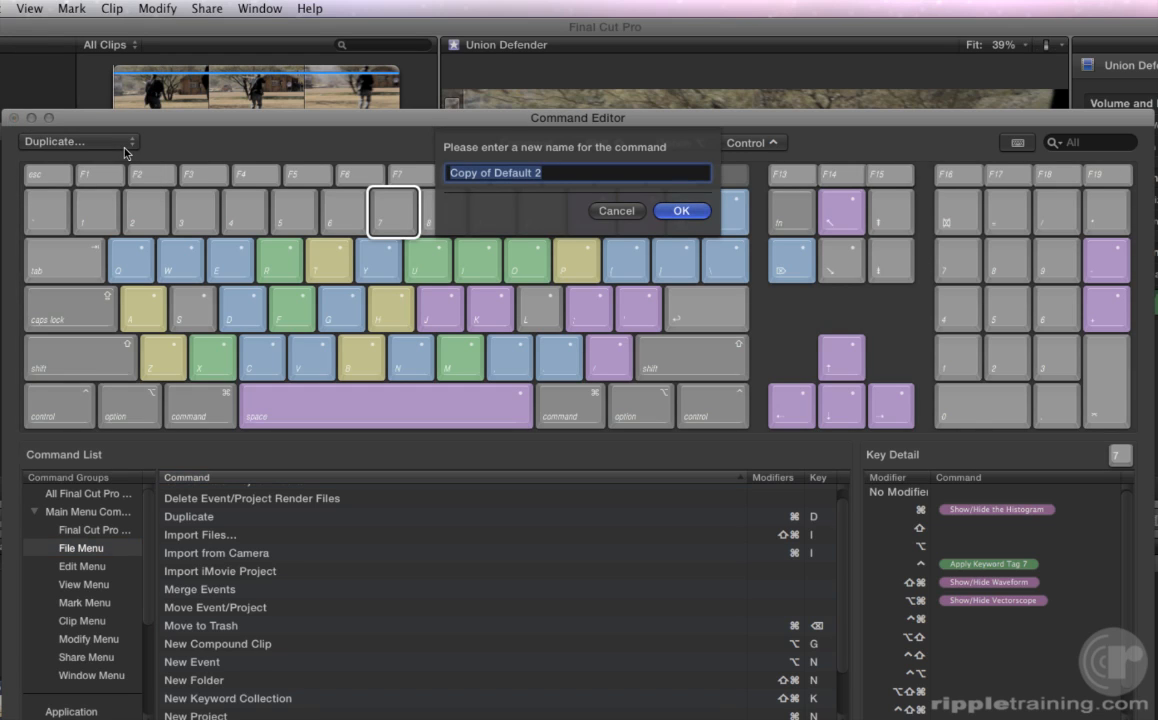
text(St)
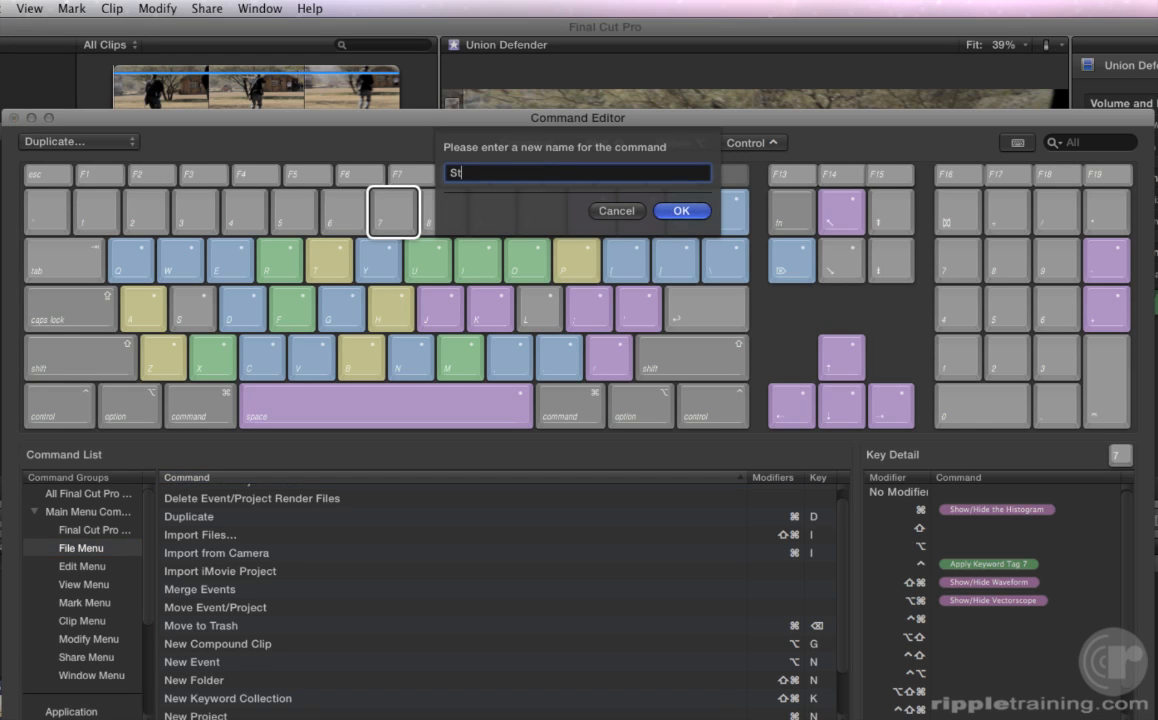
text(eve's Favs)
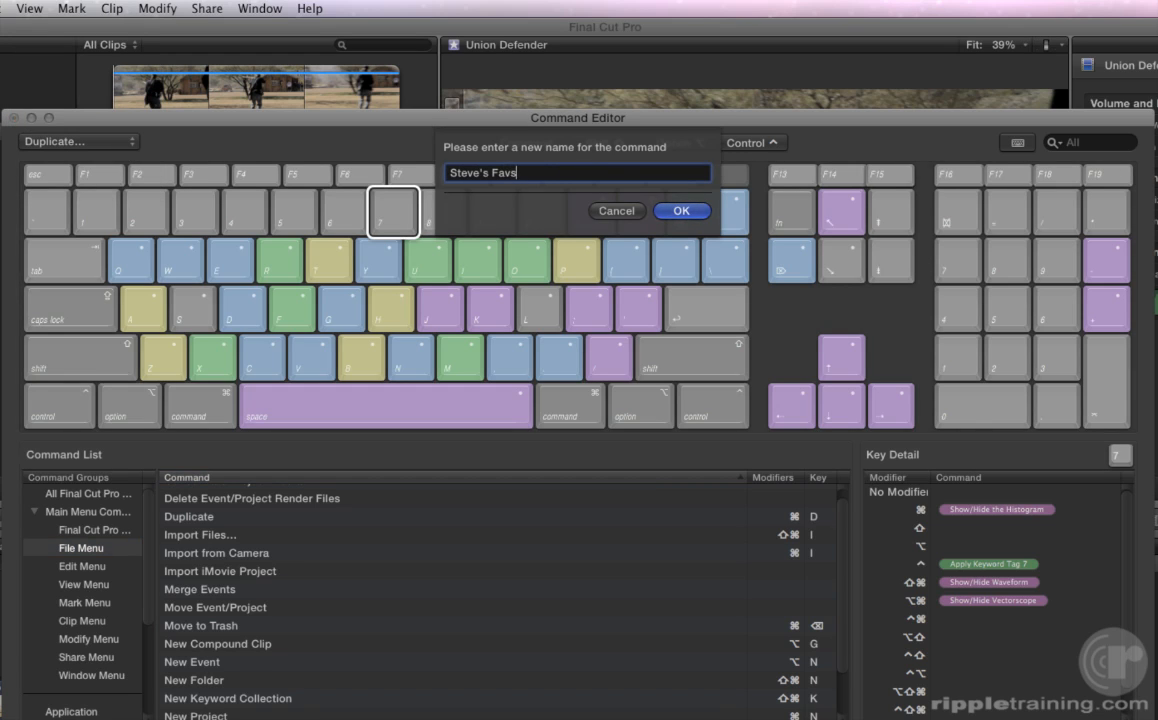
click(676, 212)
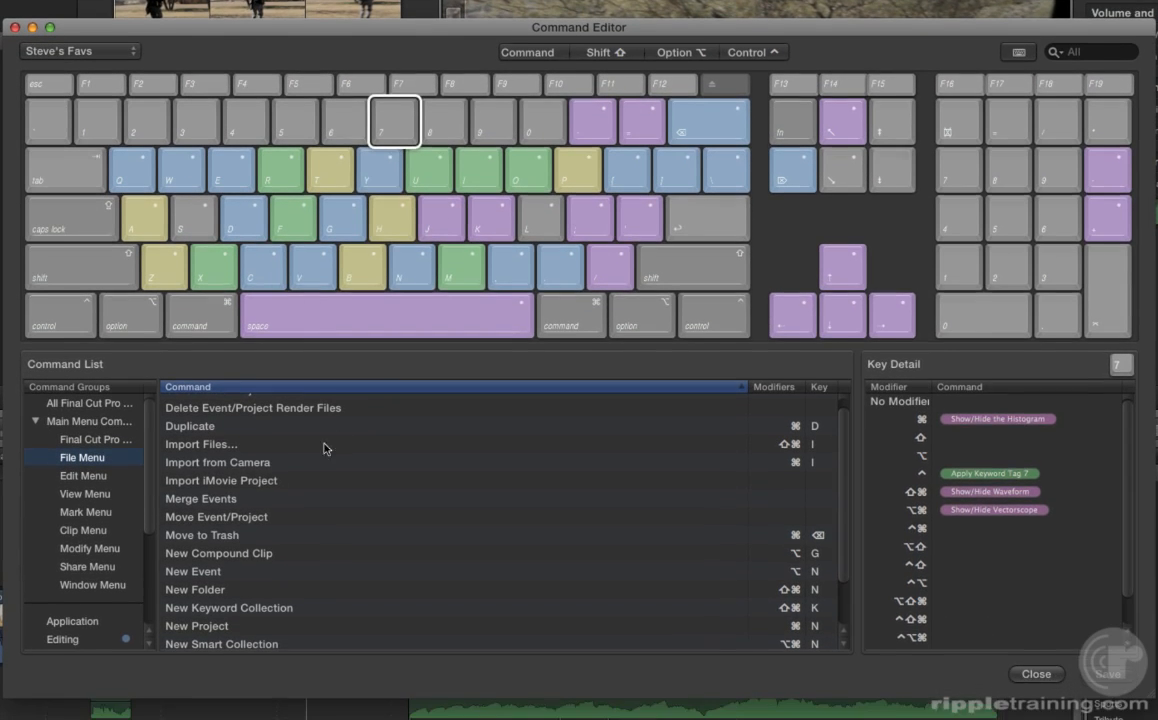
Assign the 6 key to the Import iMovie Project command after trying H and declining to reassign it from the Hand Tool
click(265, 480)
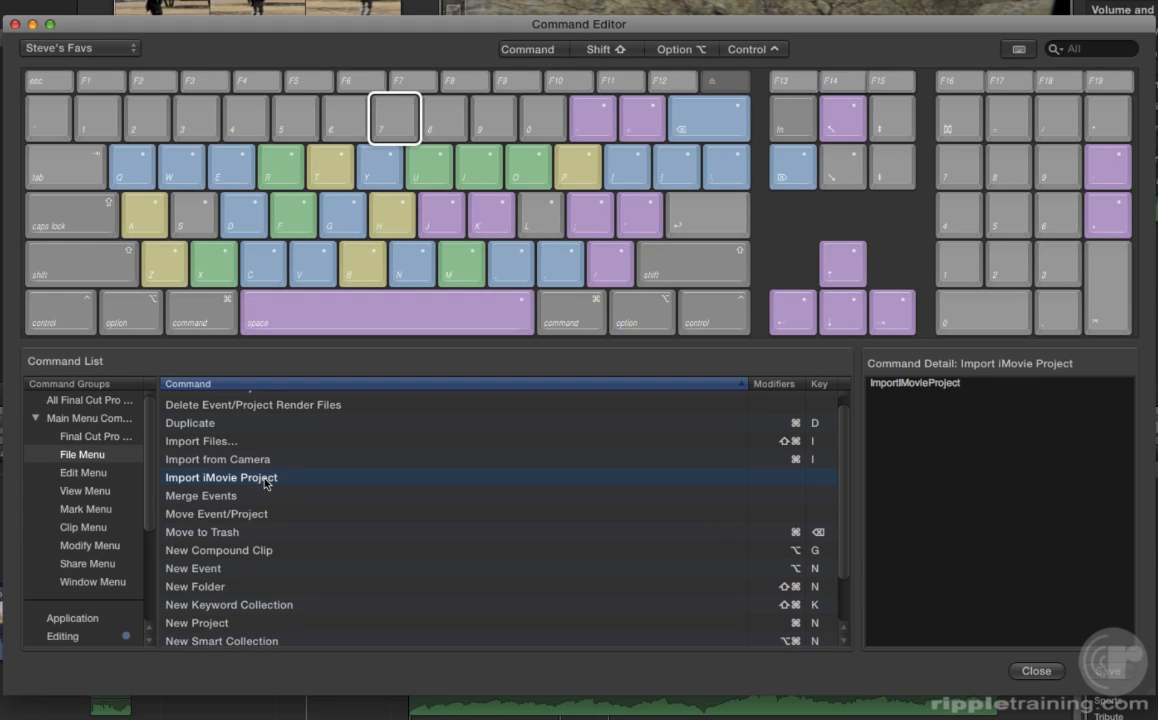
key(h)
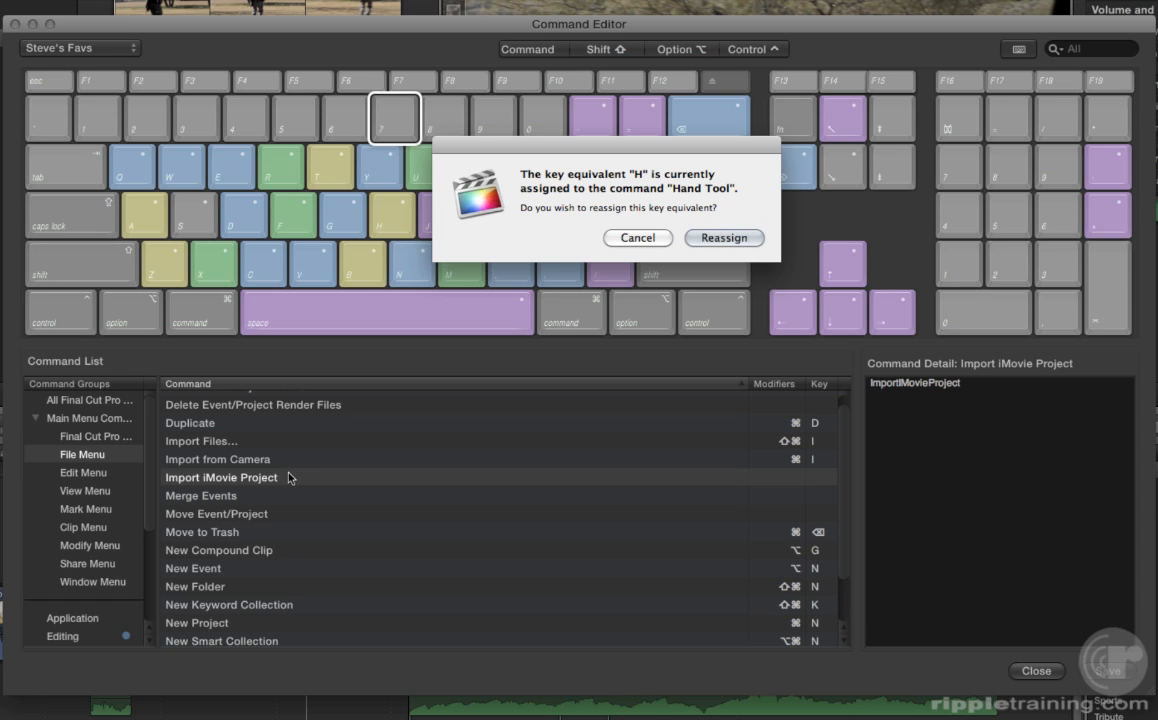
click(616, 240)
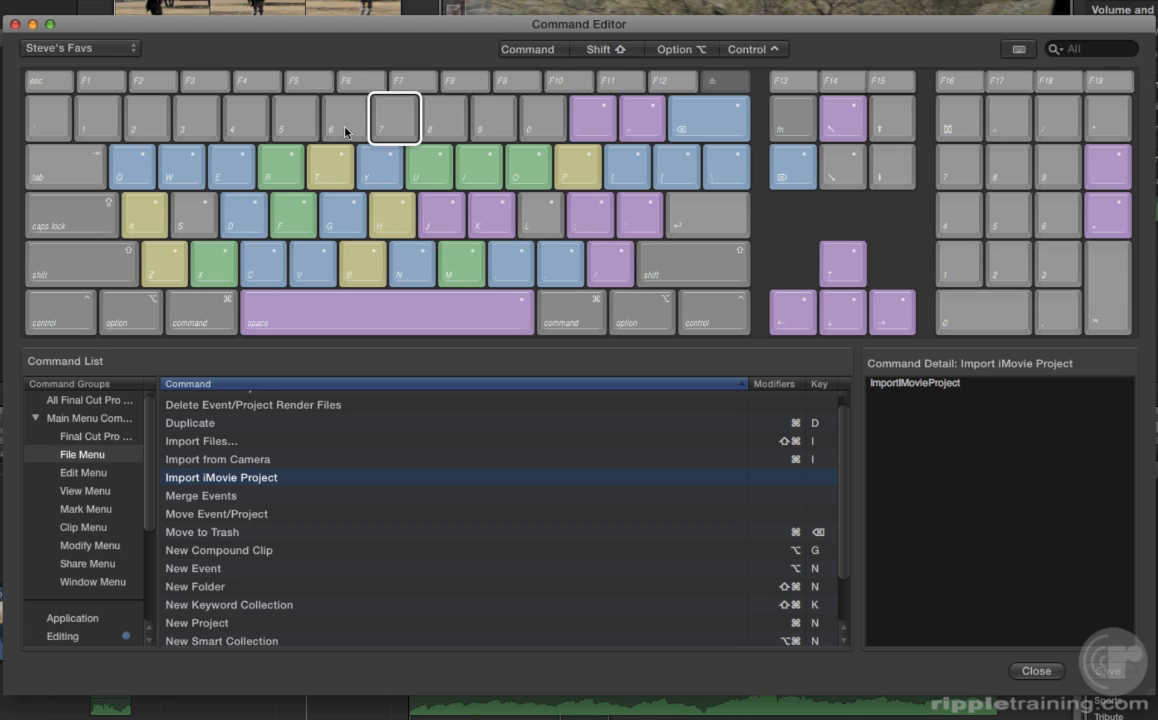
key(6)
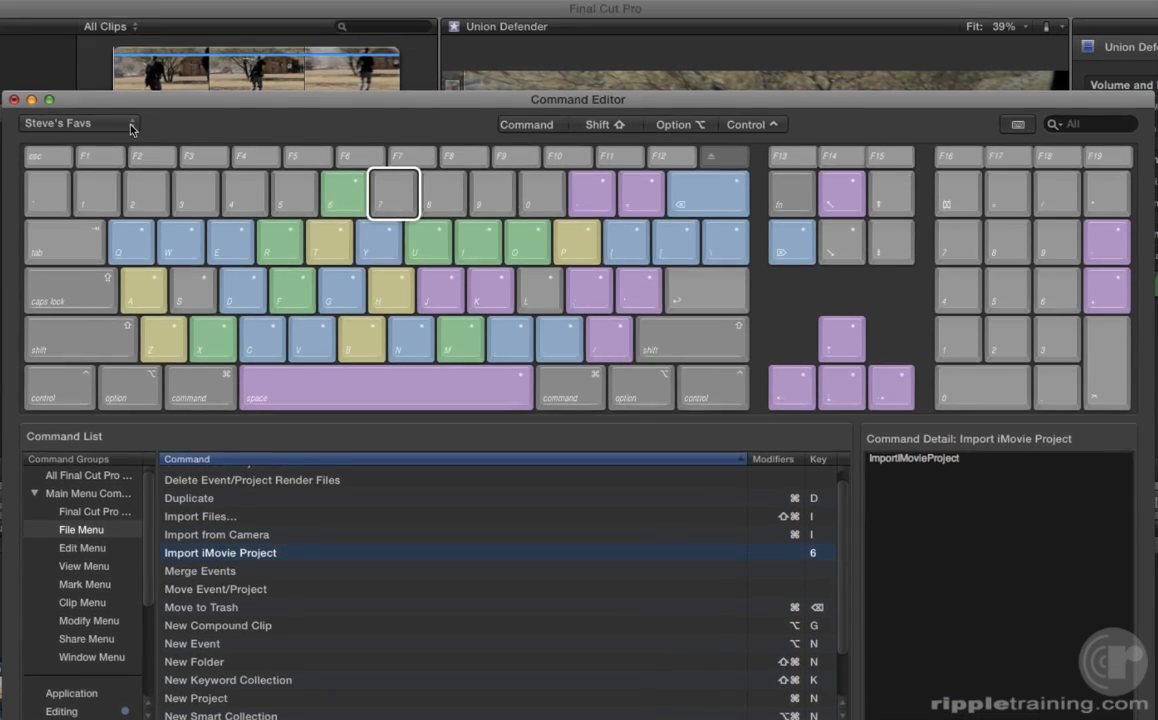
Switch to the Default command set, saving the custom set's changes, and close the Command Editor with changes saved
click(128, 45)
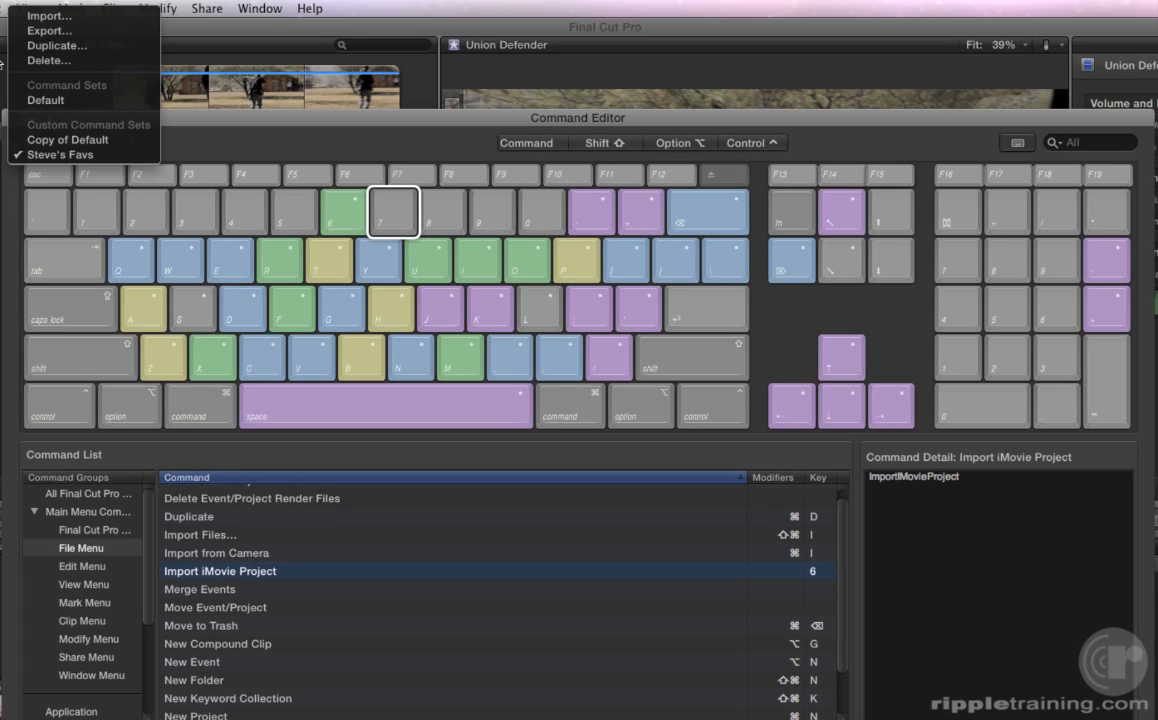
click(18, 100)
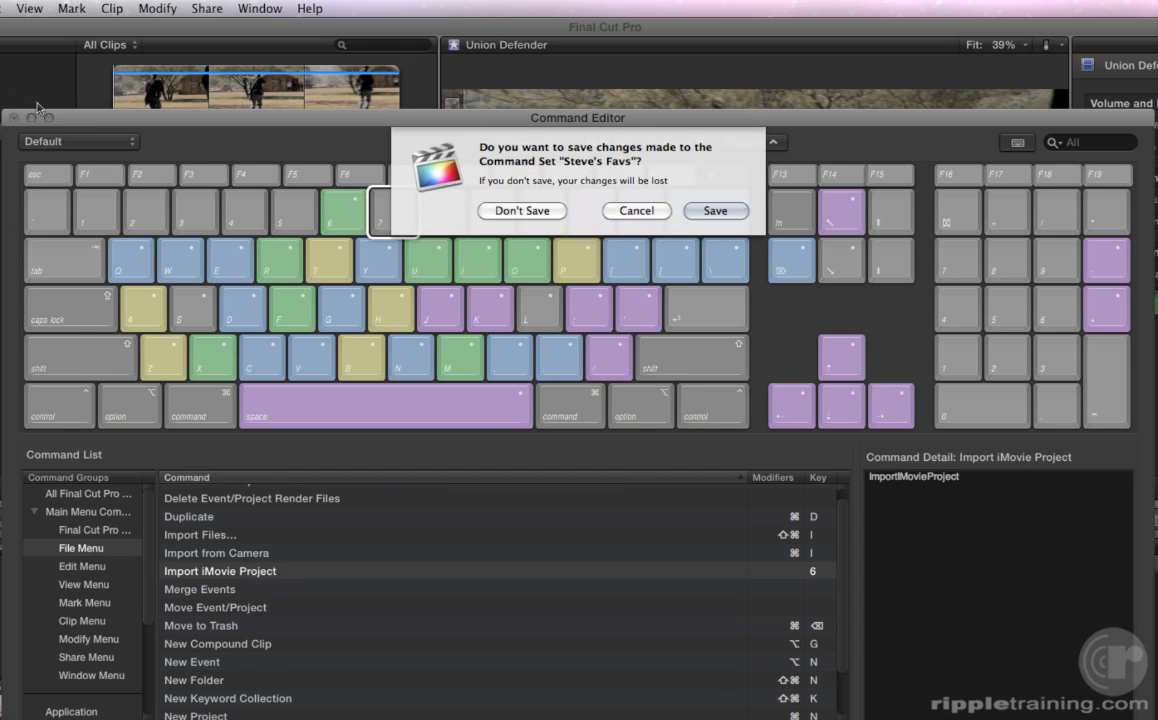
click(700, 211)
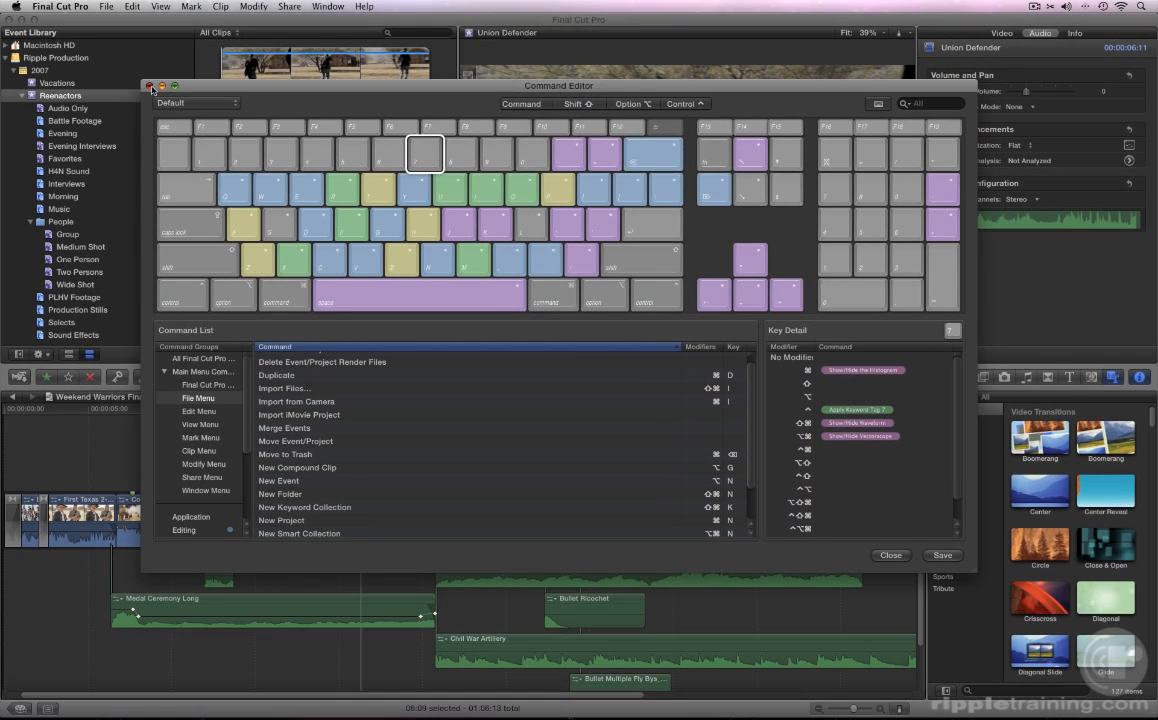
click(56, 108)
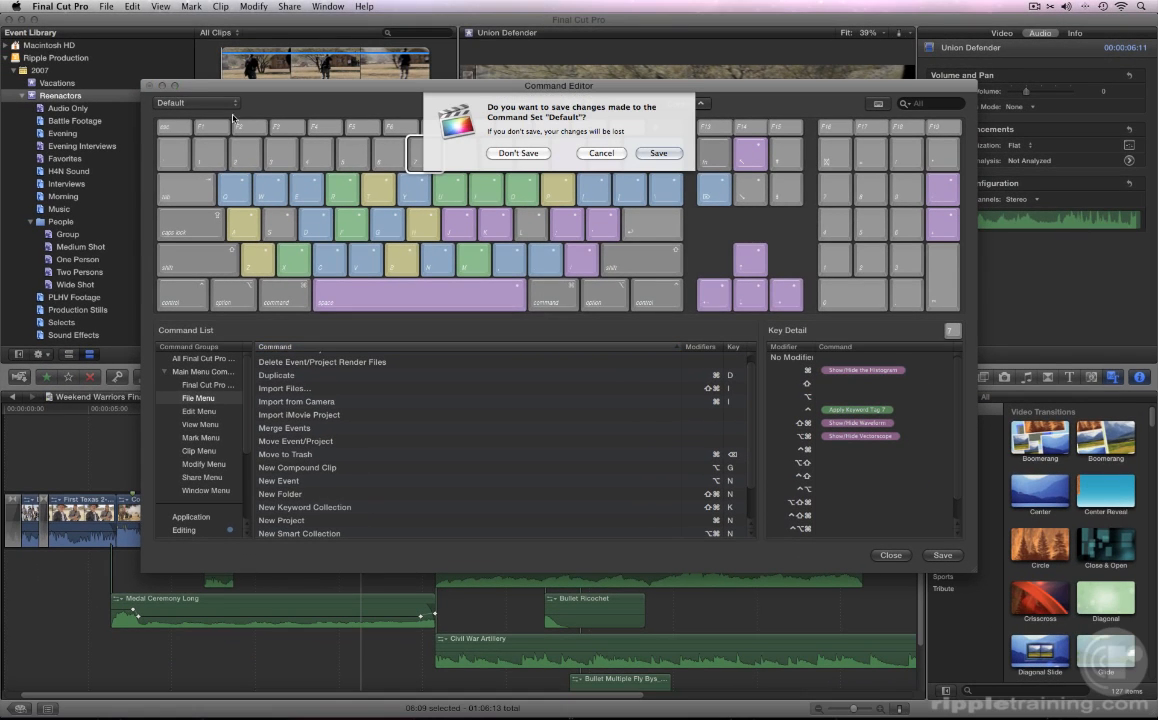
click(652, 153)
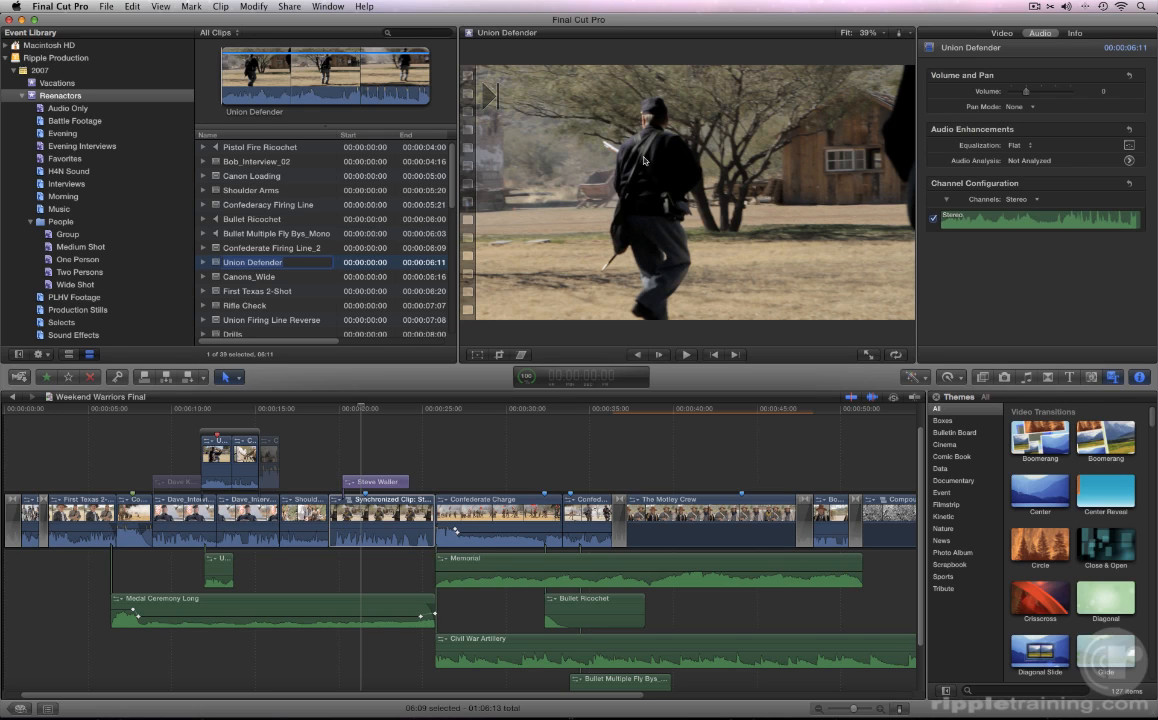
Open the Final Cut Pro Help and expand the Final Cut Pro basics topic
click(364, 7)
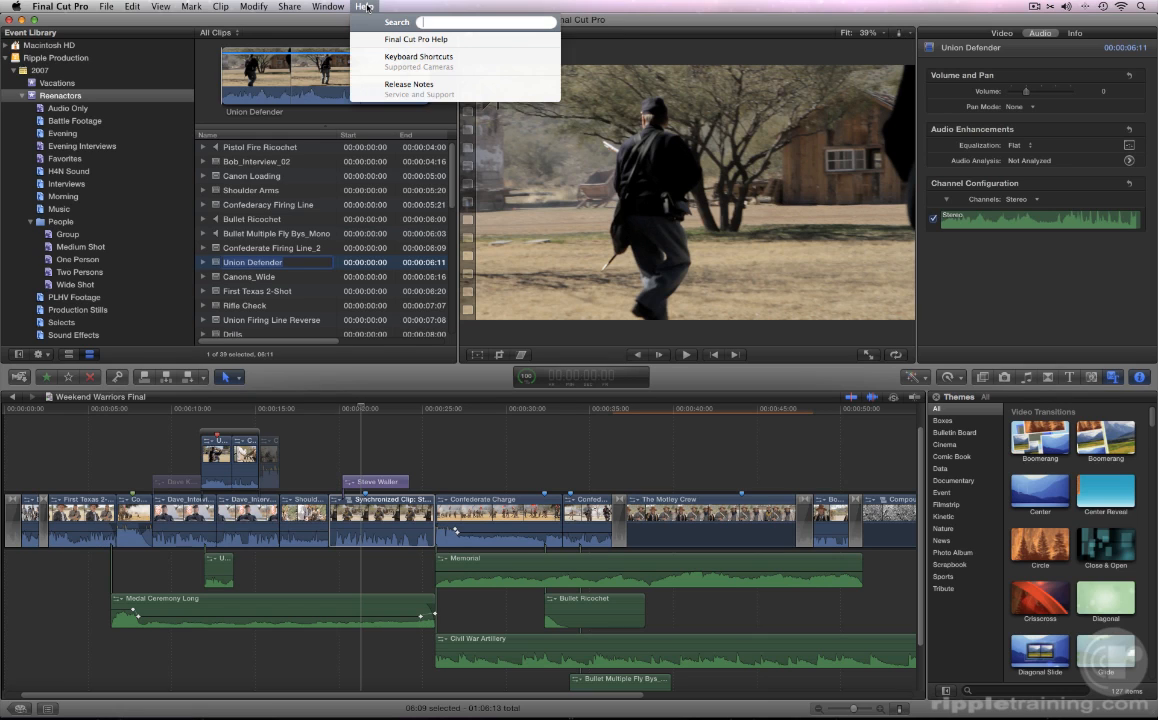
click(378, 38)
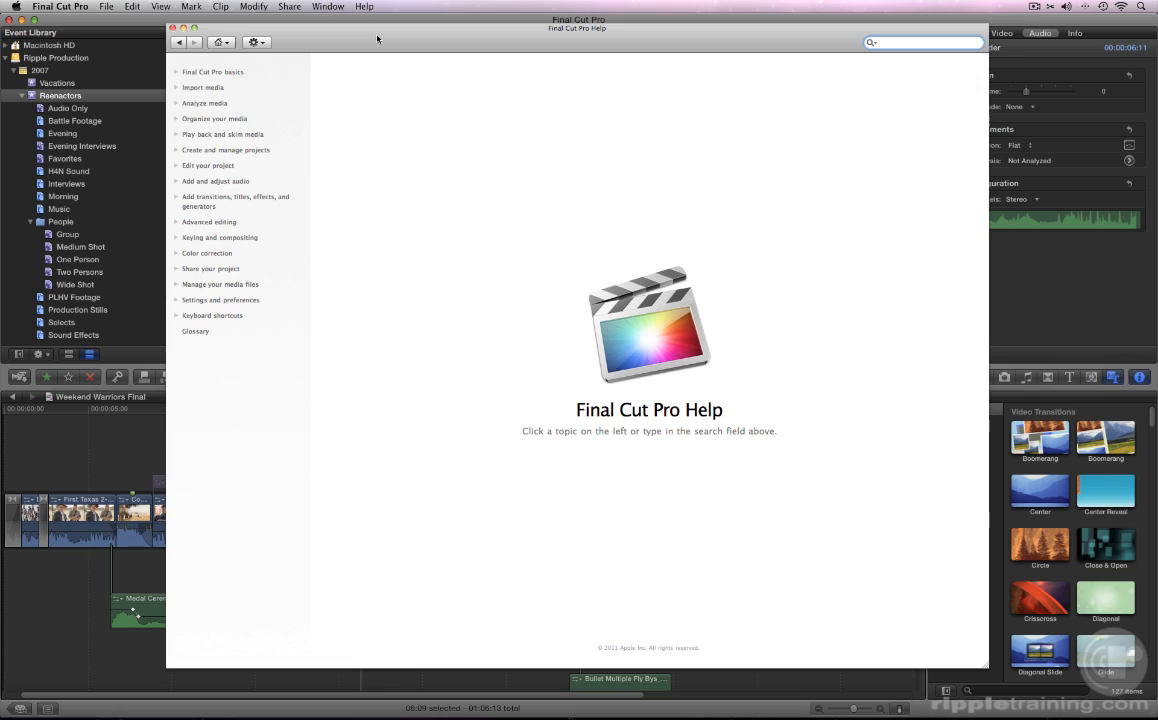
click(178, 74)
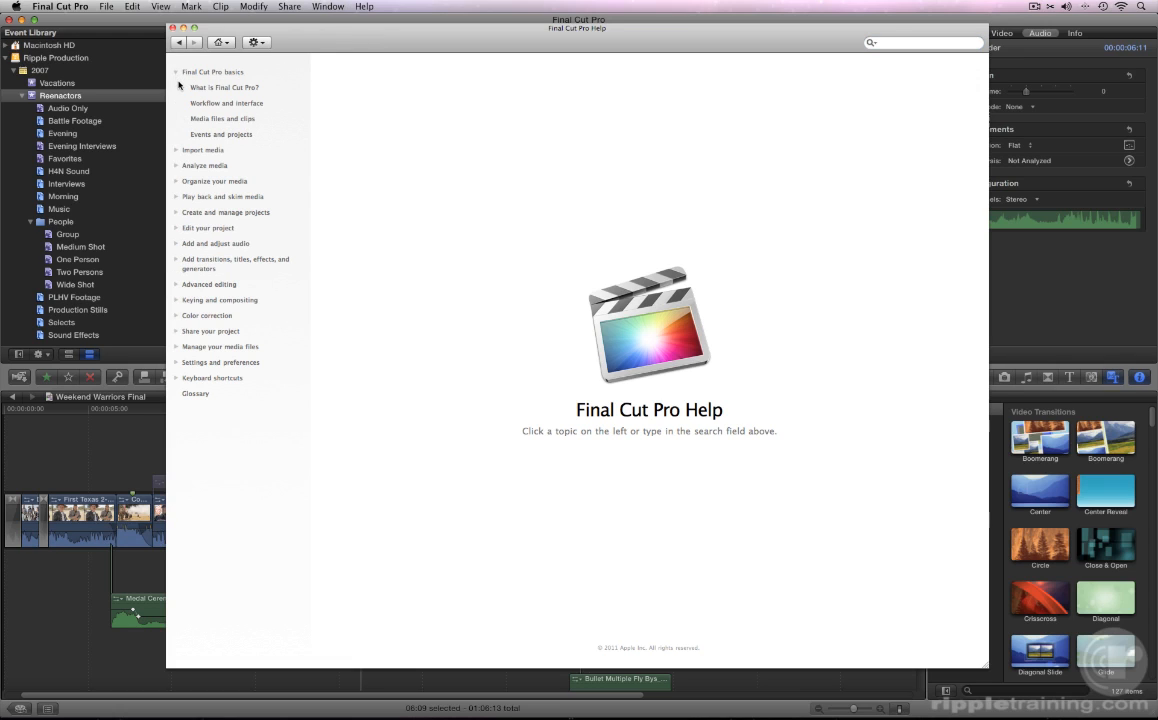